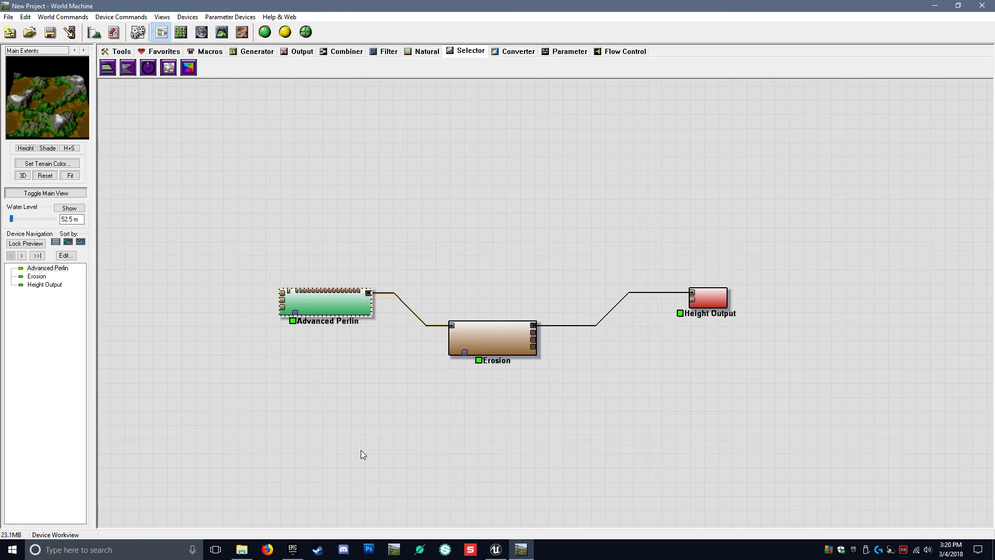
- Write the Height Output device's terrain to disk as the RAW16 file Tutorial\Tutorial.r16
drag(418, 308, 418, 319)
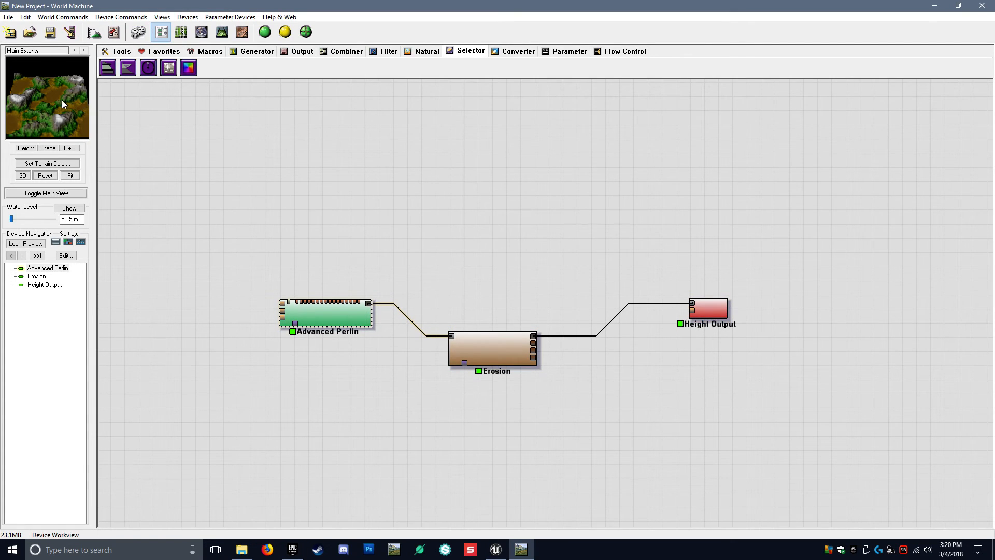
double_click(709, 313)
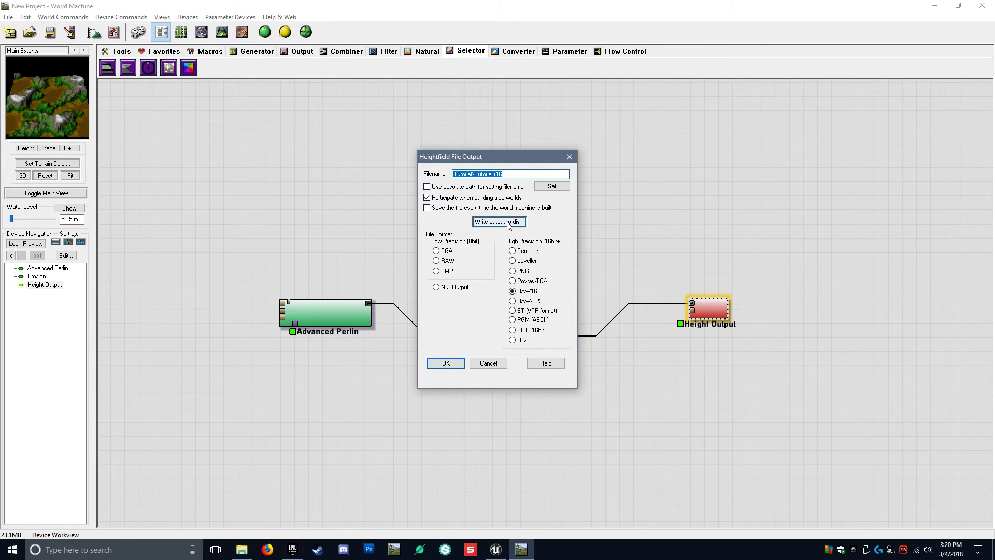
click(508, 222)
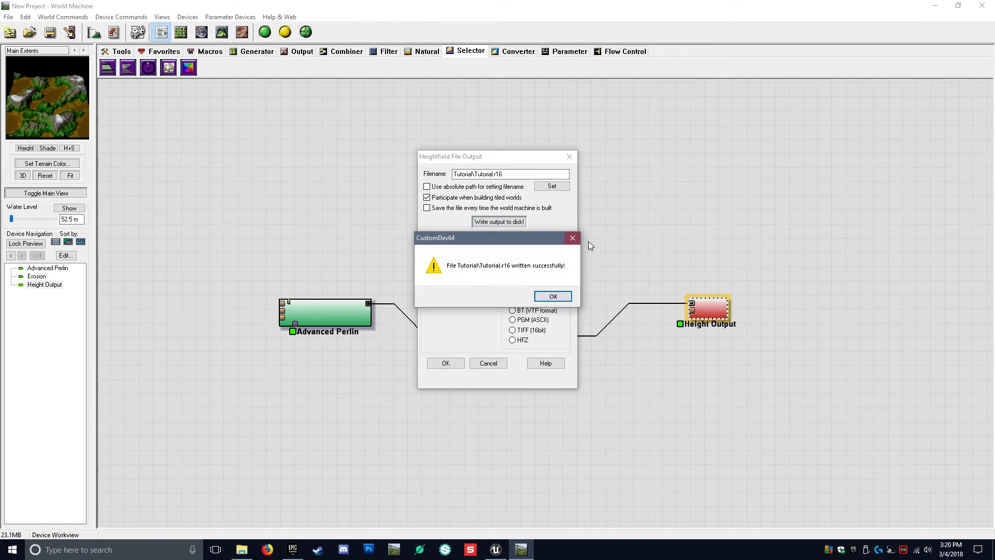
click(554, 295)
click(445, 363)
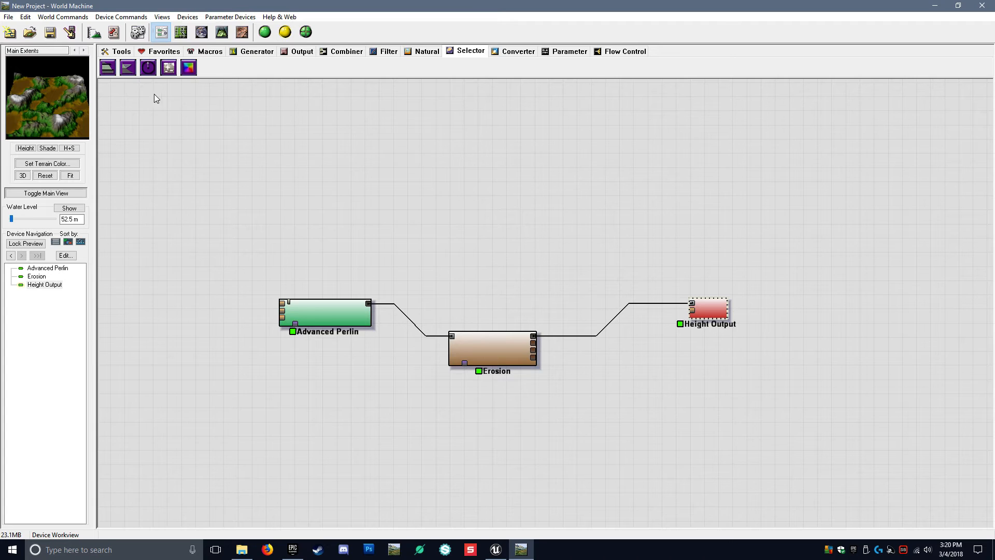
- Place three Select Slope devices in a vertical stack above the Erosion and Height Output devices
click(127, 68)
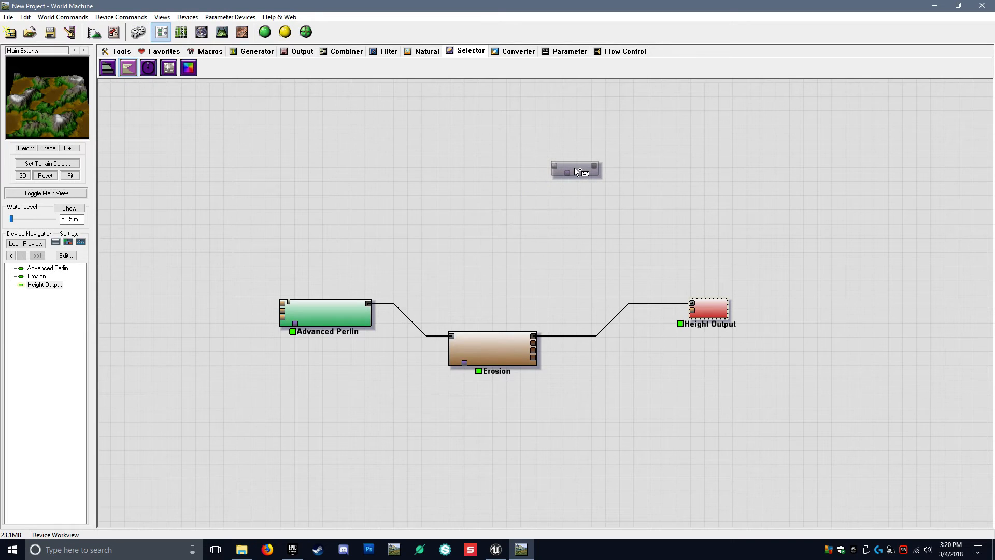
click(574, 167)
click(577, 216)
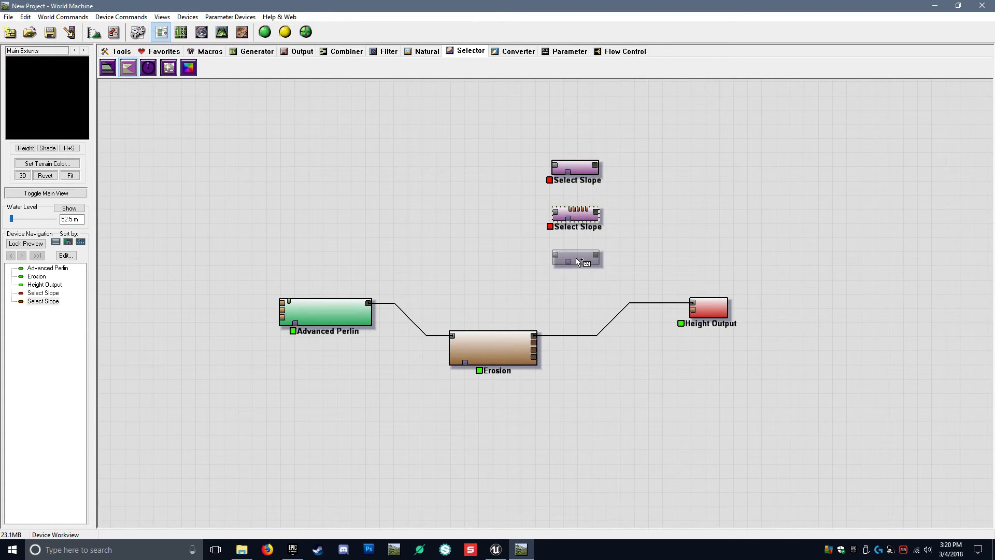
click(576, 260)
right_click(430, 229)
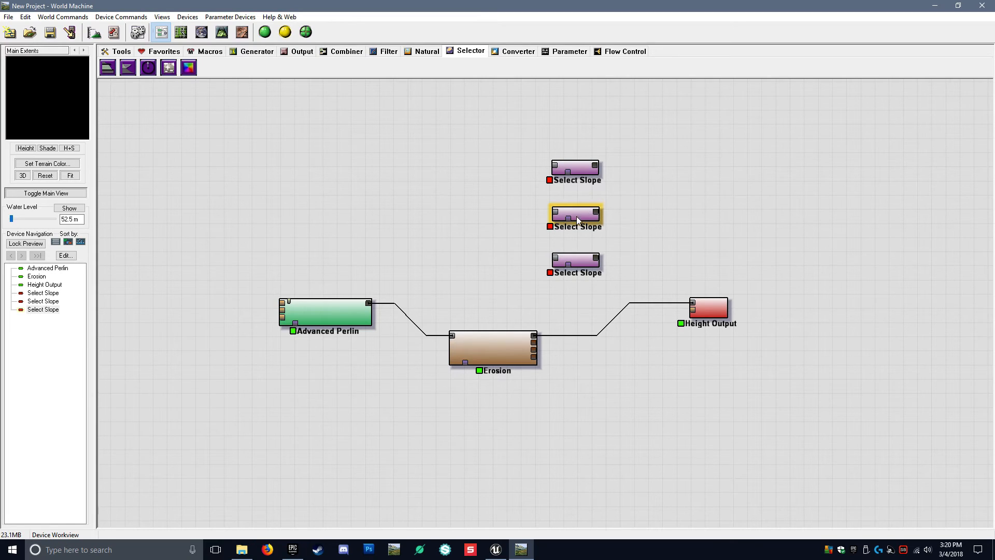
- Move the three Select Slope devices together slightly up and toward the right in the device network
drag(507, 149, 573, 274)
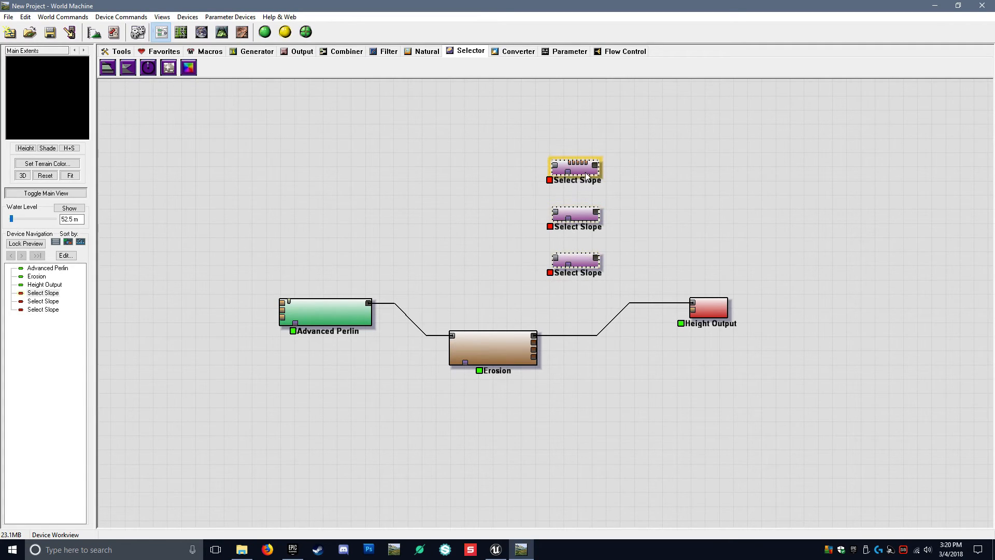
drag(577, 167, 616, 145)
click(569, 246)
middle_drag(568, 245, 527, 252)
scroll(652, 189, up, 2)
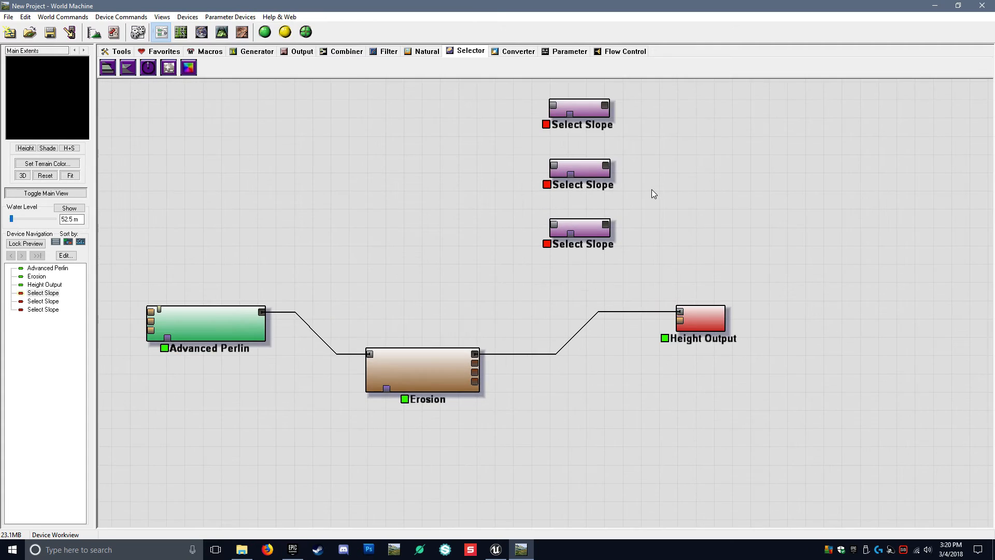
middle_drag(652, 189, 555, 269)
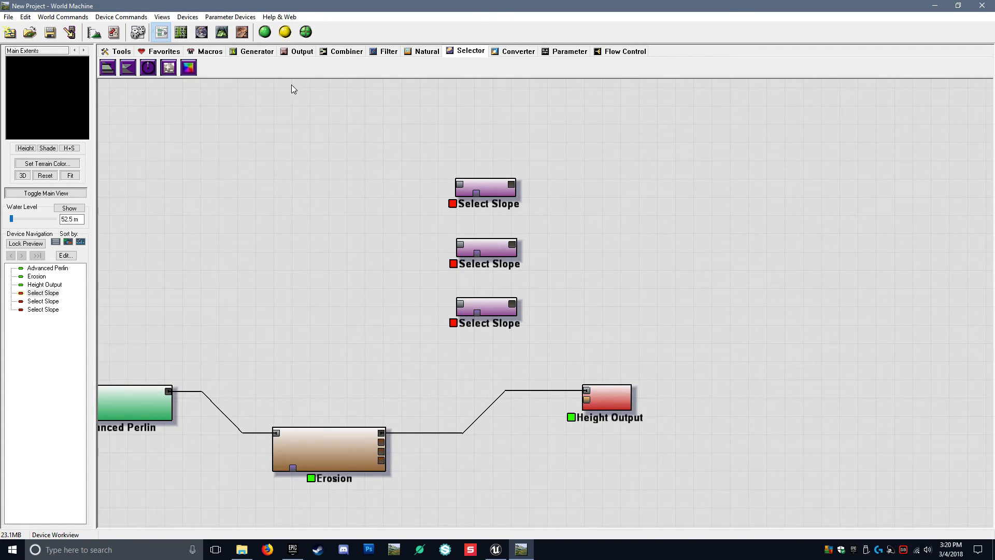
- Duplicate the Height Output device three times and place one copy beside each Select Slope device
click(603, 388)
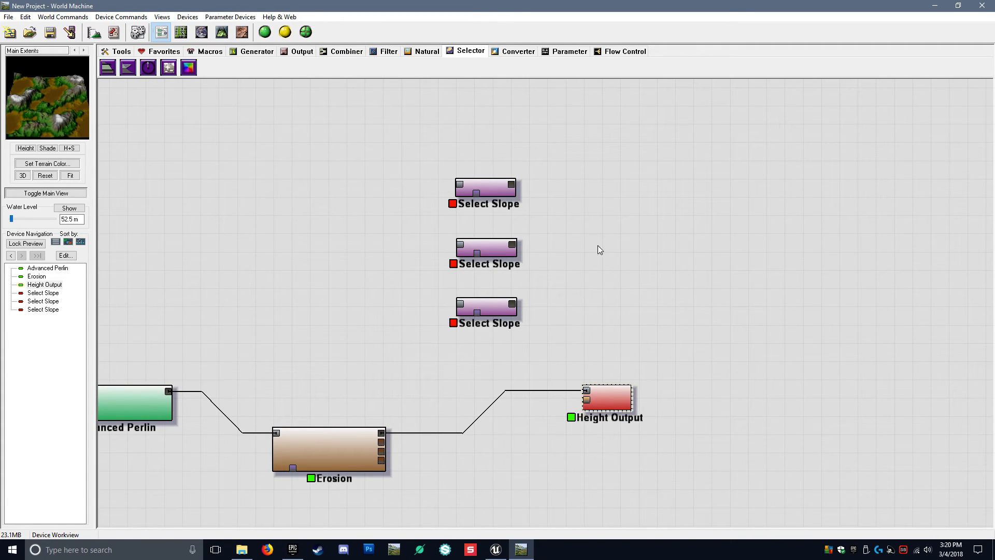
key(ctrl+c)
key(ctrl+v)
drag(626, 407, 622, 195)
key(ctrl+v)
drag(630, 420, 615, 262)
key(ctrl+v)
drag(642, 440, 602, 325)
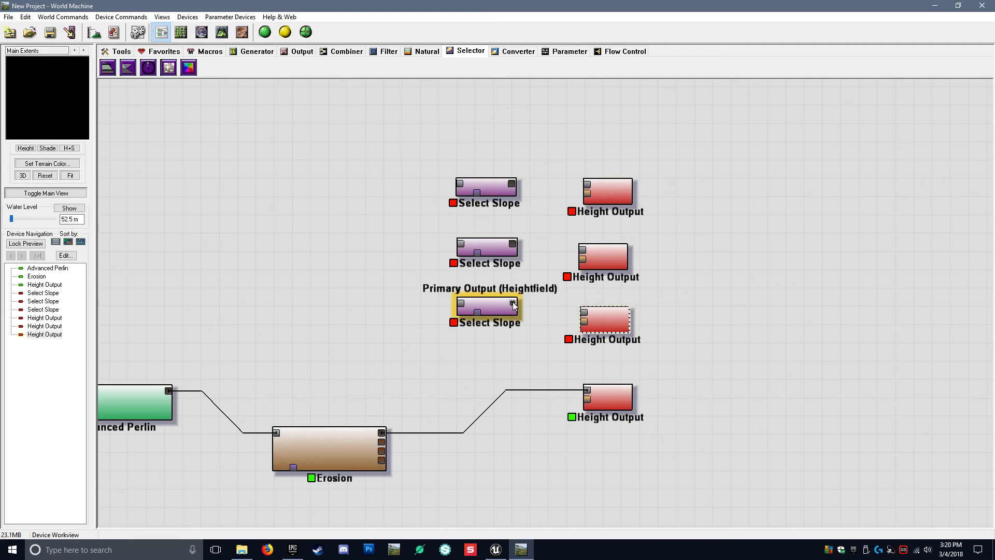
- Connect each Select Slope device's primary output to the primary input of its neighbouring Height Output
drag(514, 304, 585, 313)
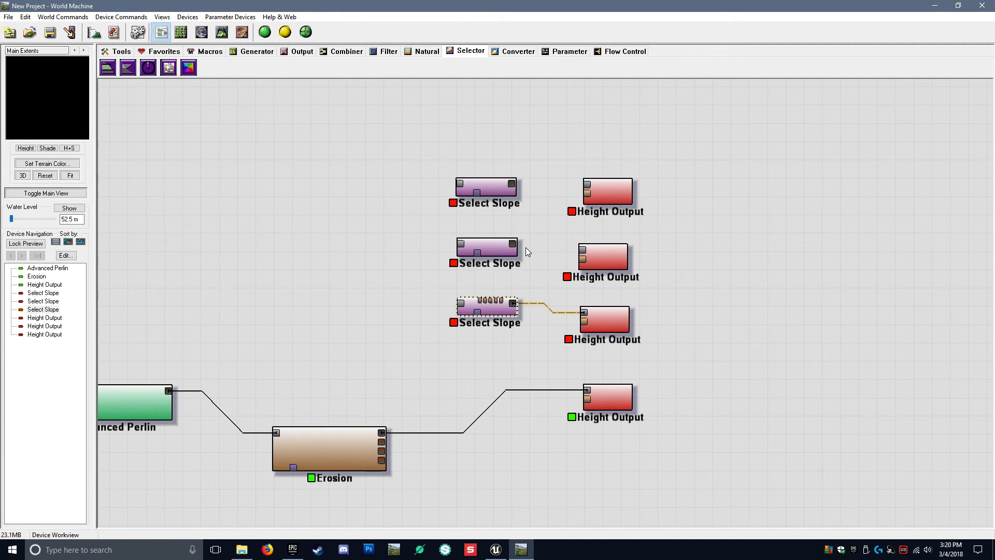
drag(513, 244, 582, 249)
drag(512, 185, 587, 185)
- Connect the Erosion device's primary output to the primary inputs of all three Select Slope devices
middle_drag(372, 287, 430, 279)
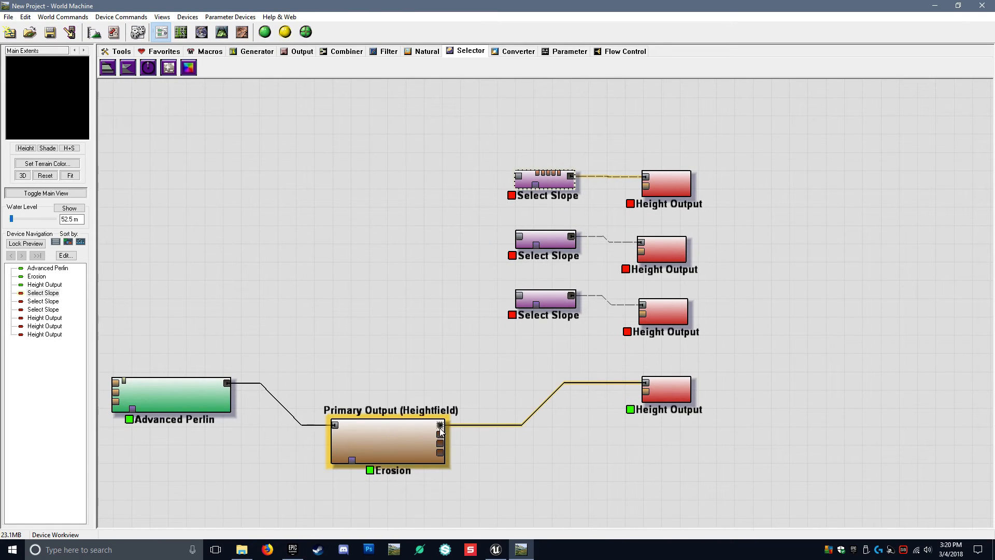
drag(440, 426, 490, 353)
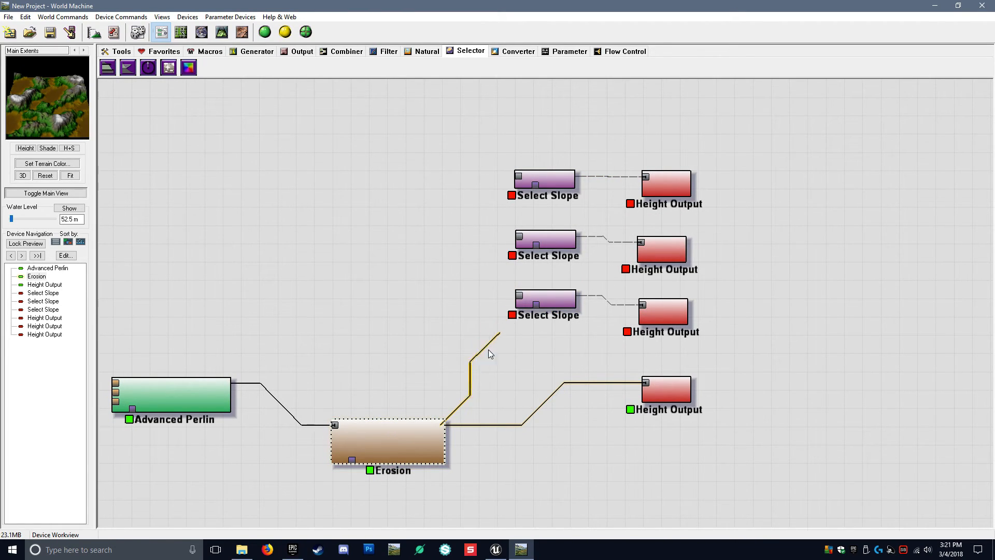
drag(481, 389, 519, 297)
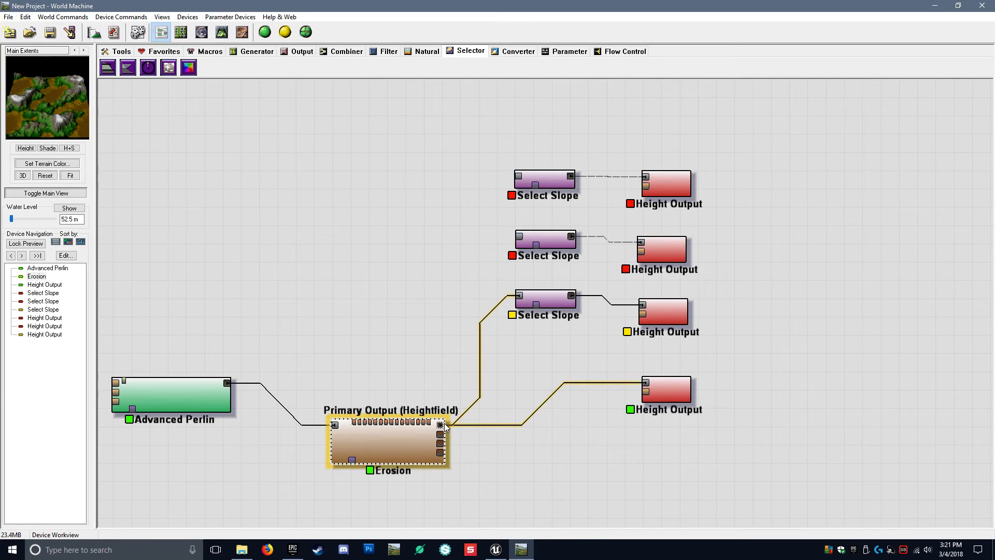
drag(444, 424, 519, 237)
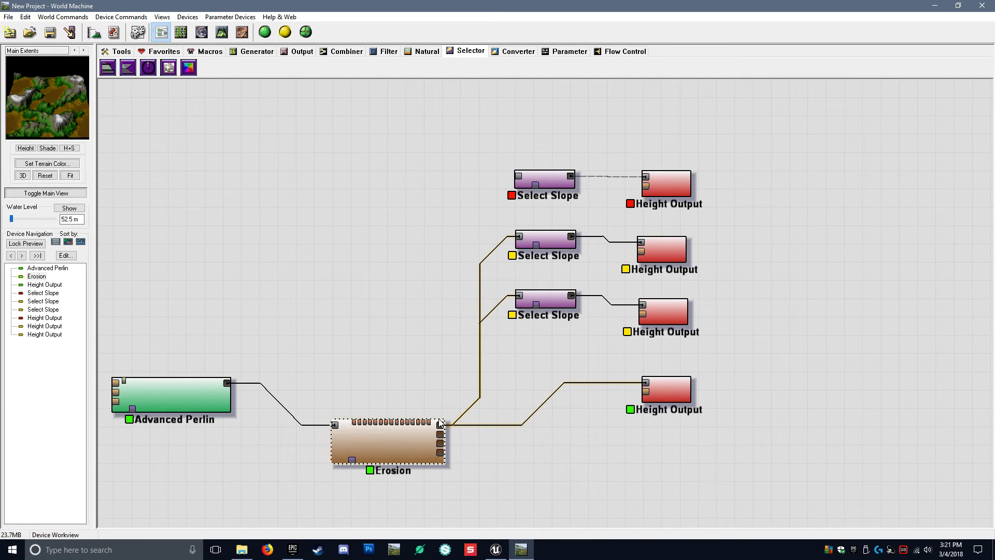
drag(440, 426, 518, 177)
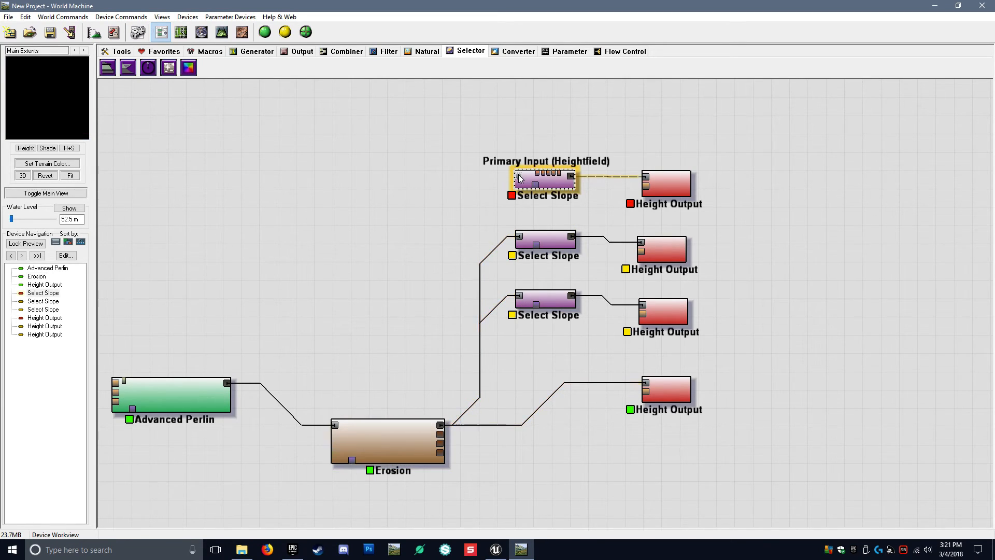
click(548, 183)
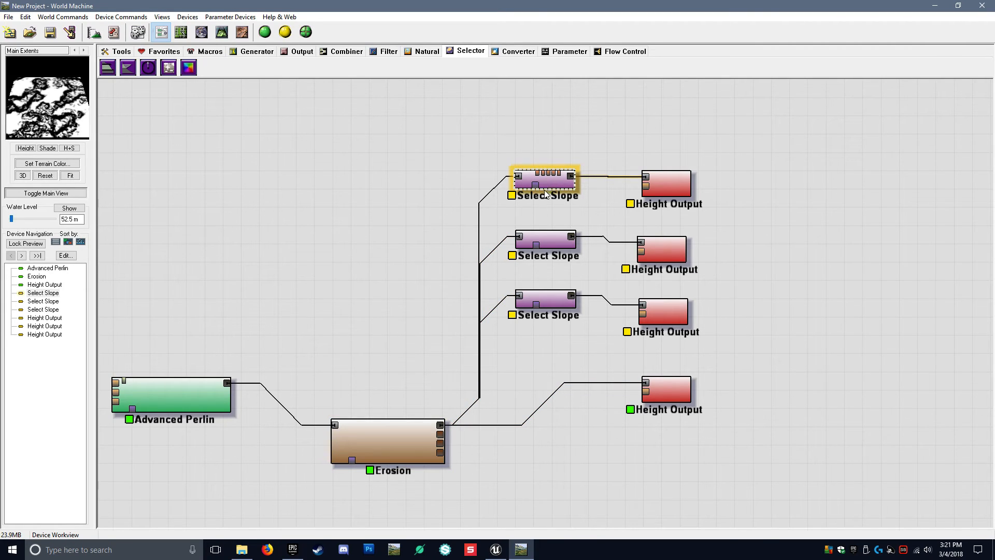
double_click(545, 185)
drag(473, 203, 373, 225)
click(439, 221)
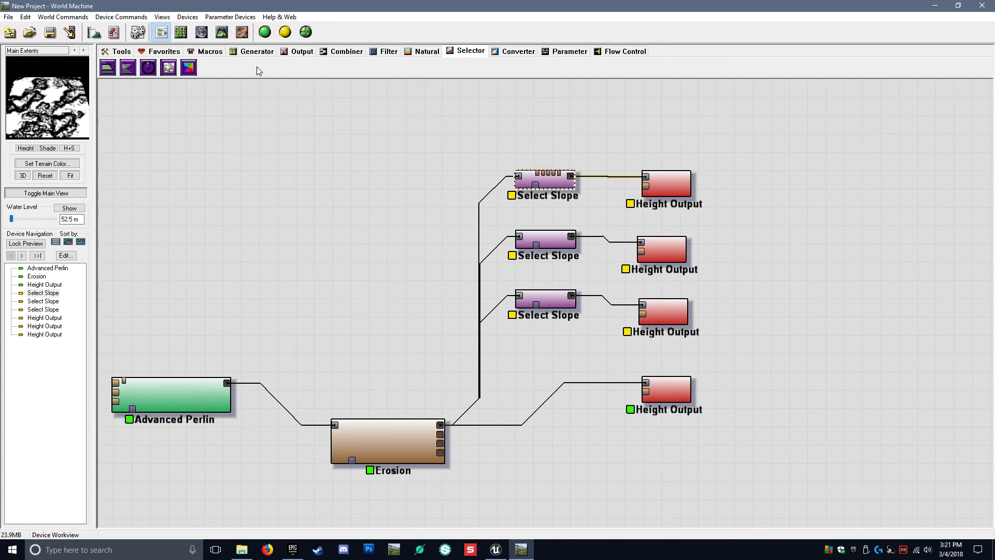
- Show the topmost Select Slope in 3D and set its slope range to maximum 1.00 (90deg) and minimum 0.72 (35deg)
click(222, 34)
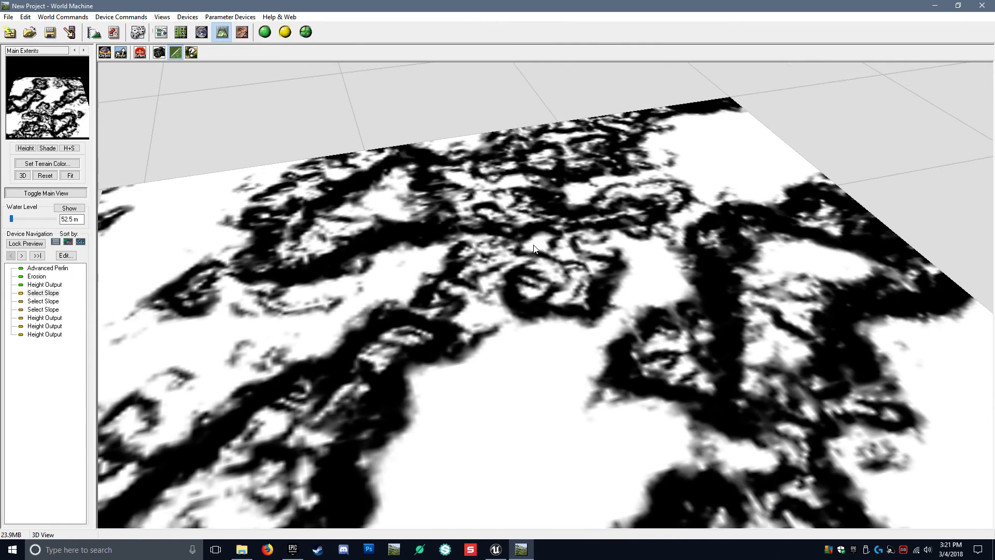
scroll(535, 249, down, 3)
drag(535, 249, 515, 331)
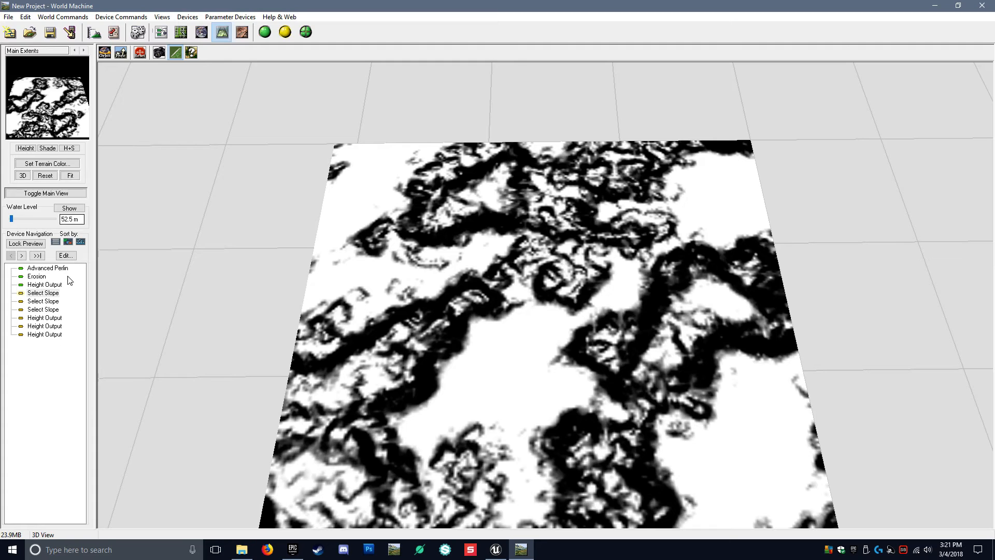
click(52, 293)
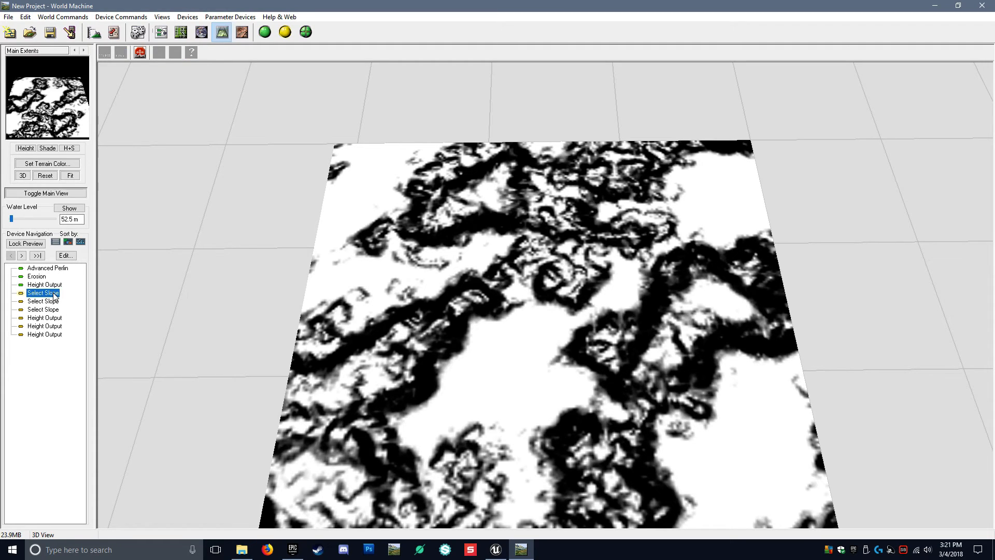
double_click(54, 296)
drag(483, 199, 684, 210)
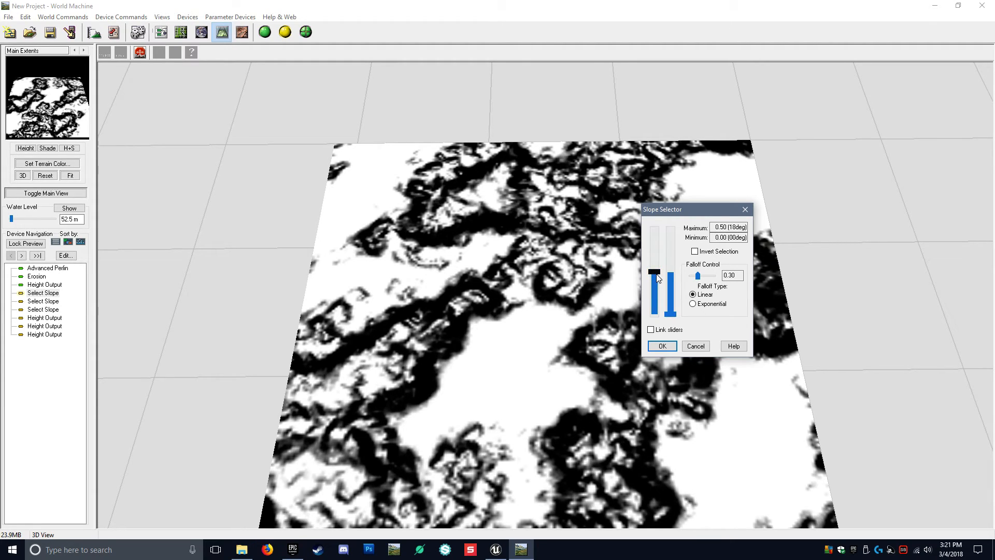
drag(654, 275, 652, 216)
drag(669, 312, 673, 244)
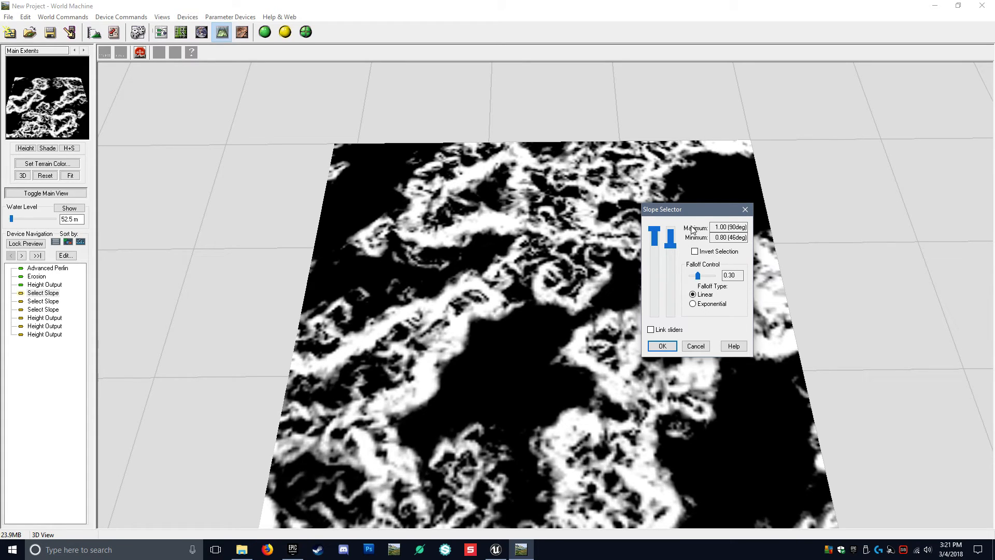
click(738, 227)
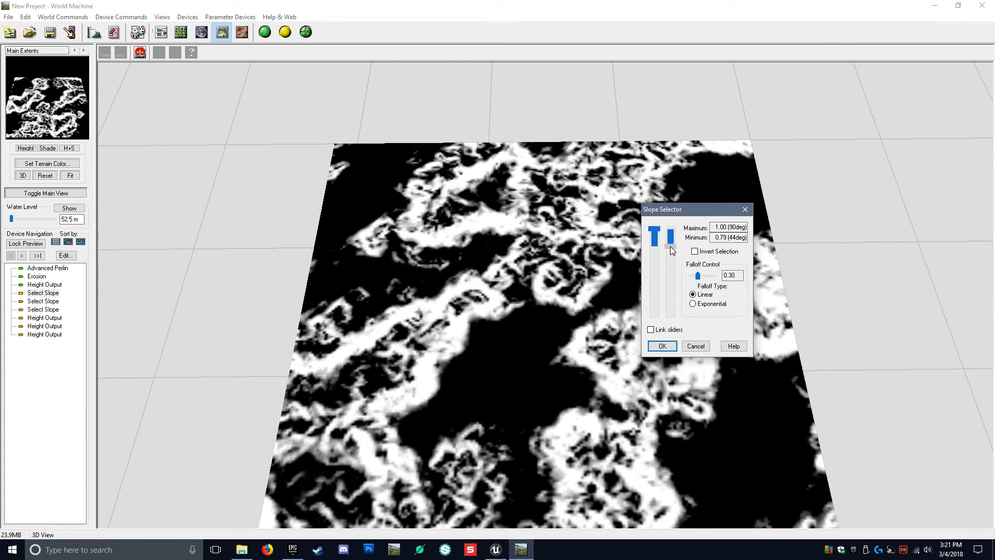
drag(671, 248, 671, 252)
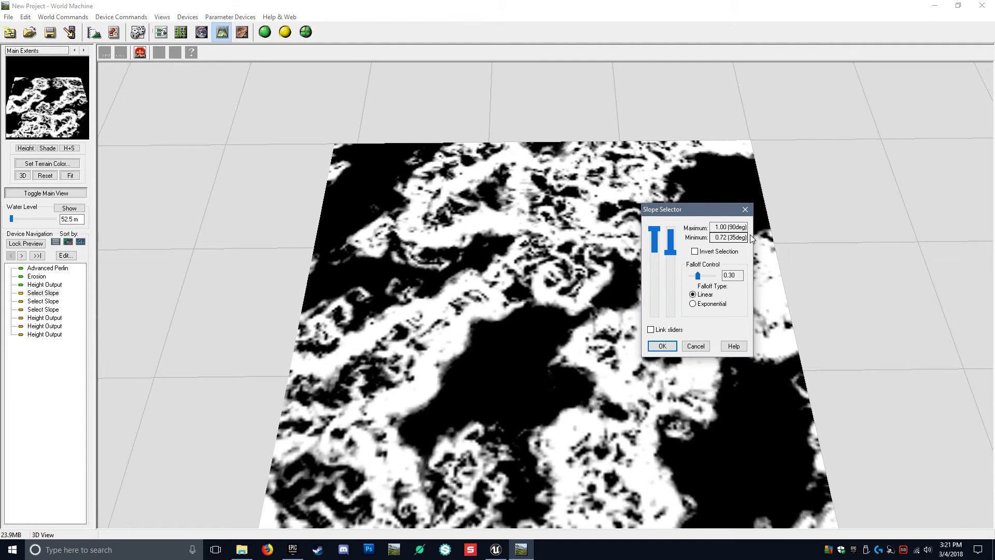
click(731, 238)
click(662, 346)
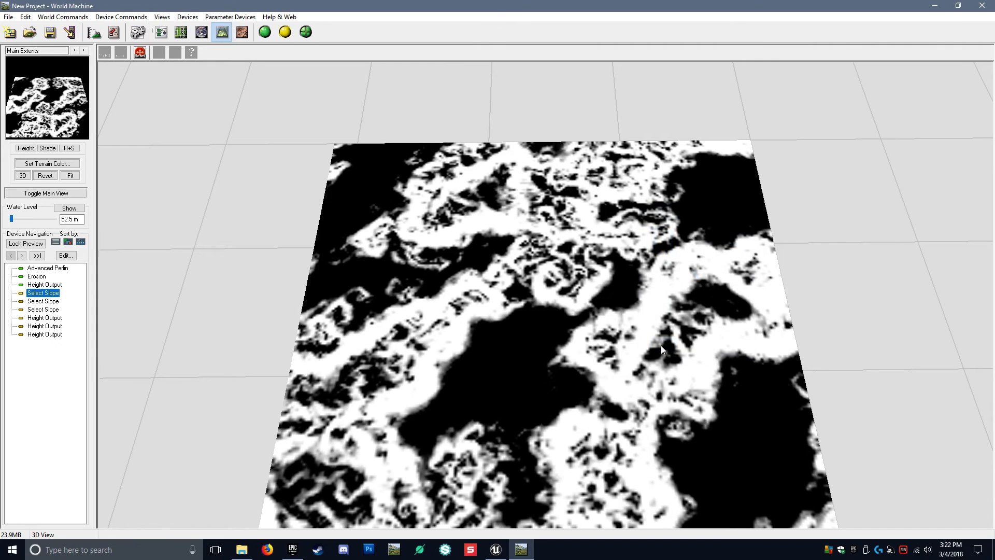
- Set the middle Select Slope device's maximum to 1.00 (90deg), minimum to 0.43 (15deg) and falloff to 0.45
click(161, 32)
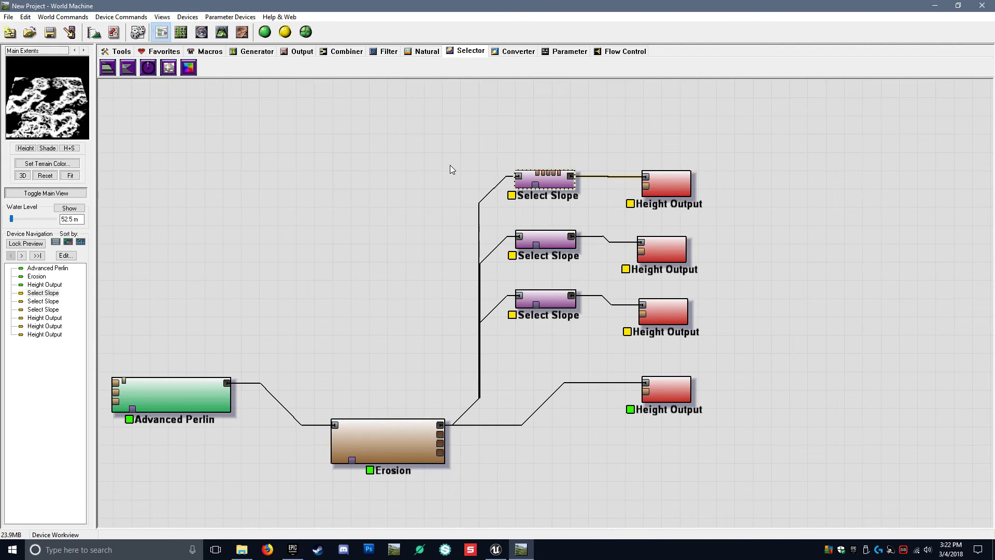
click(547, 239)
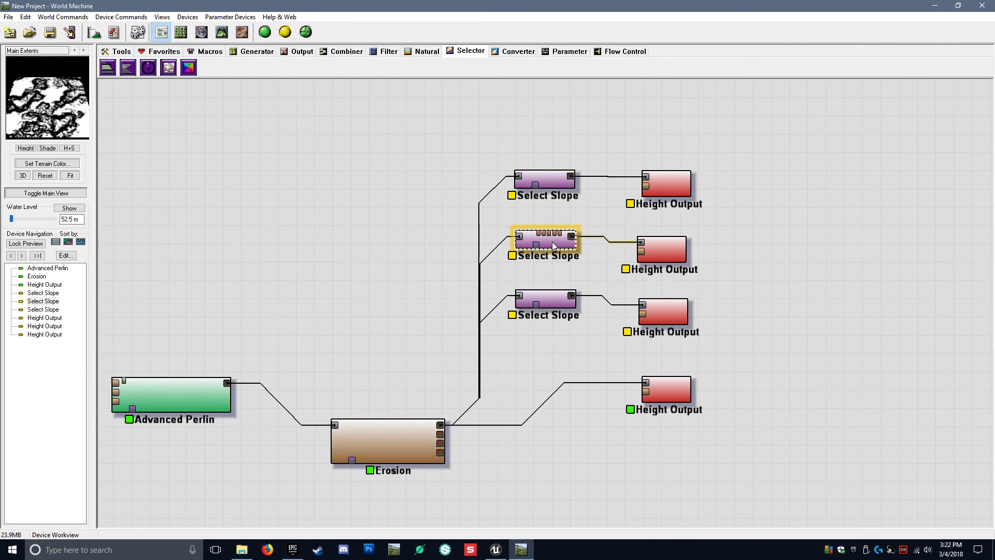
double_click(554, 246)
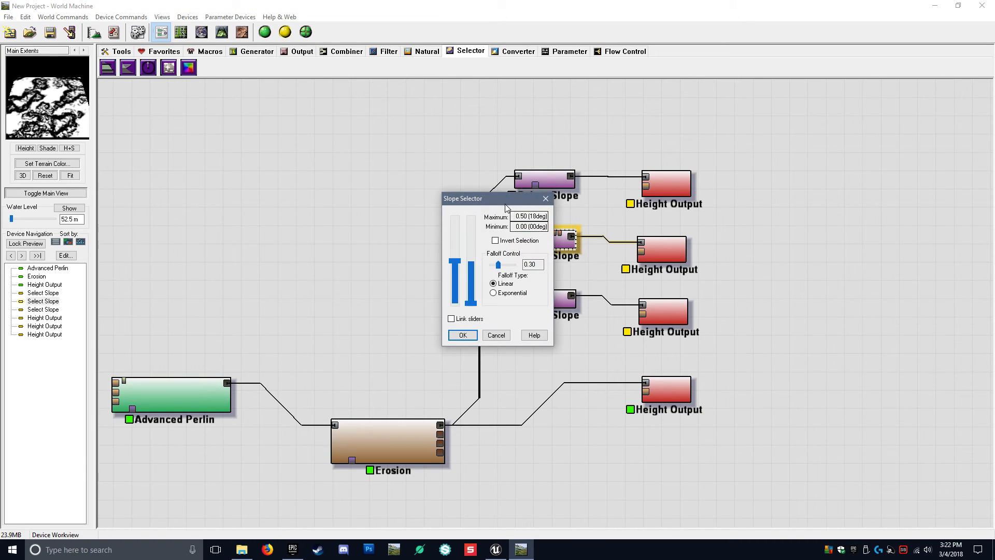
drag(487, 196, 549, 239)
drag(521, 300, 518, 260)
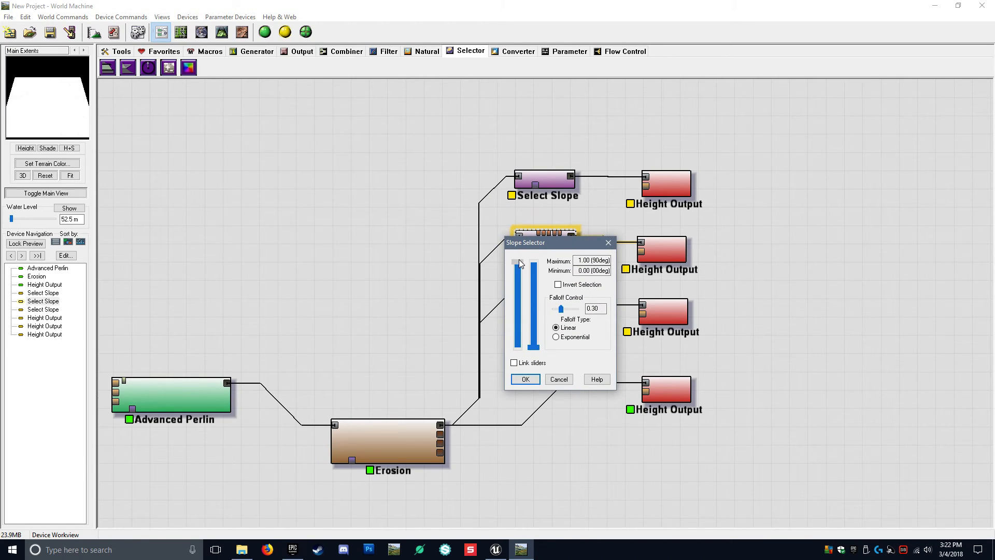
drag(537, 345, 536, 315)
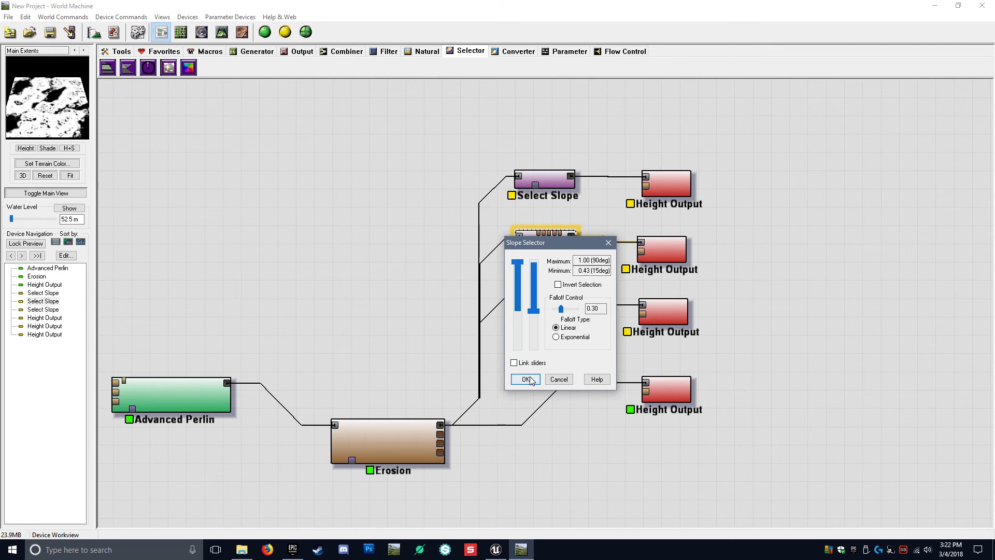
drag(561, 309, 564, 312)
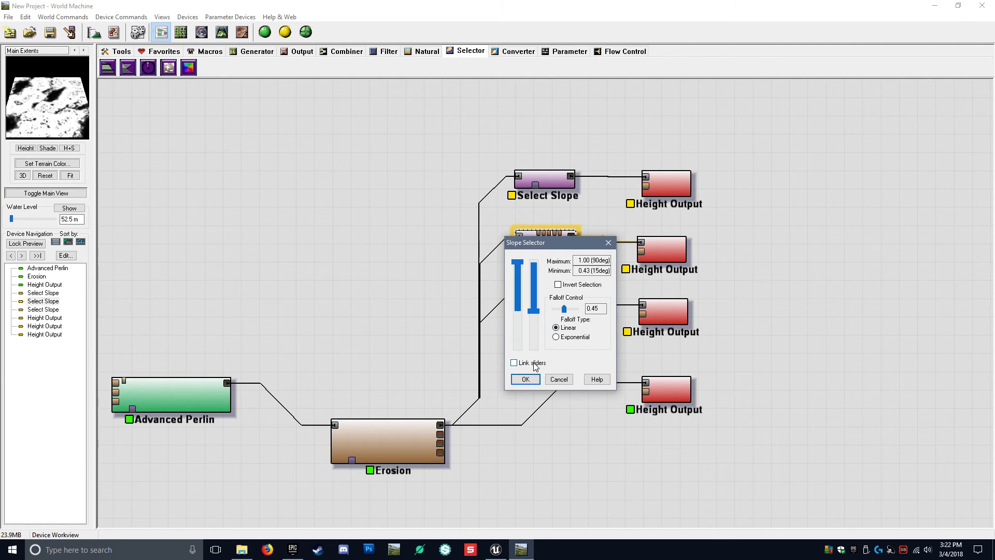
click(526, 379)
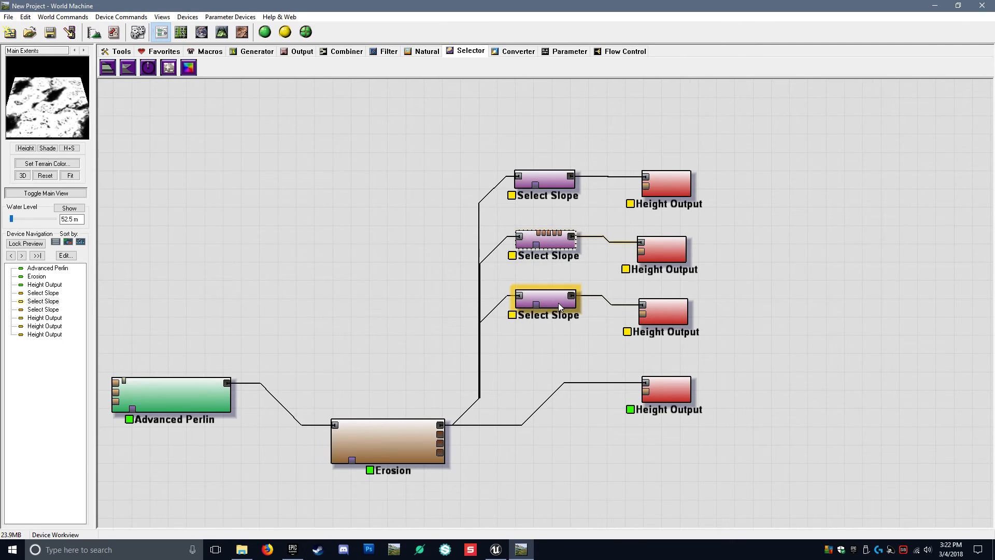
- Set the lowest Select Slope device's maximum to 1.00 (90deg), keeping the minimum at 0.00 (00deg)
click(558, 305)
double_click(555, 307)
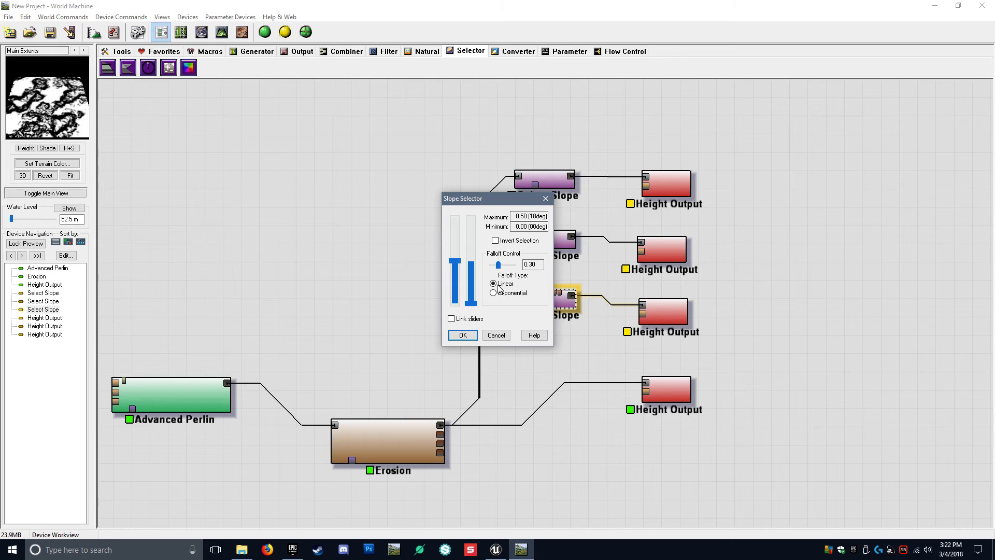
drag(496, 202, 386, 214)
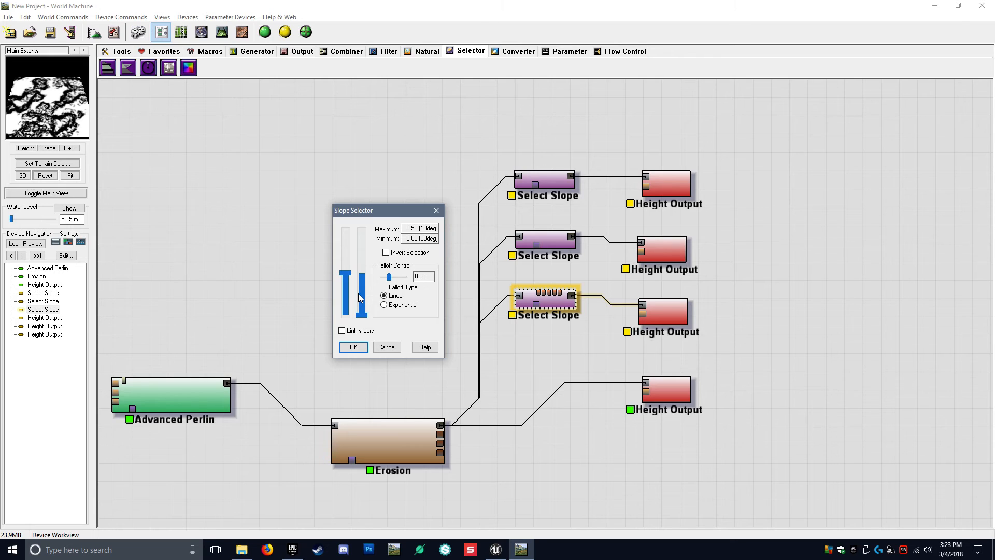
drag(346, 273, 346, 228)
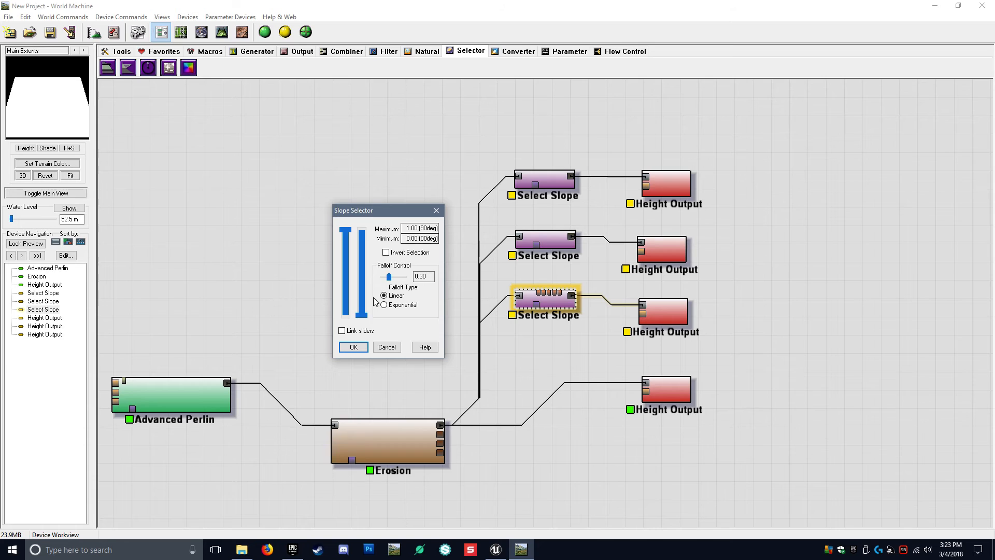
click(352, 347)
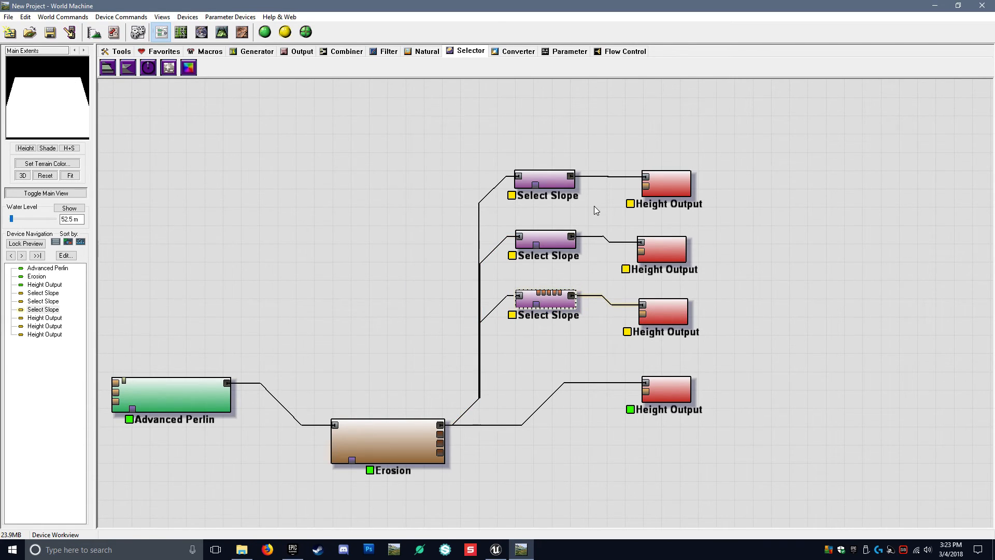
- Write the topmost Height Output to disk as a 16-bit PNG named Tutorial\Rock.png
click(666, 187)
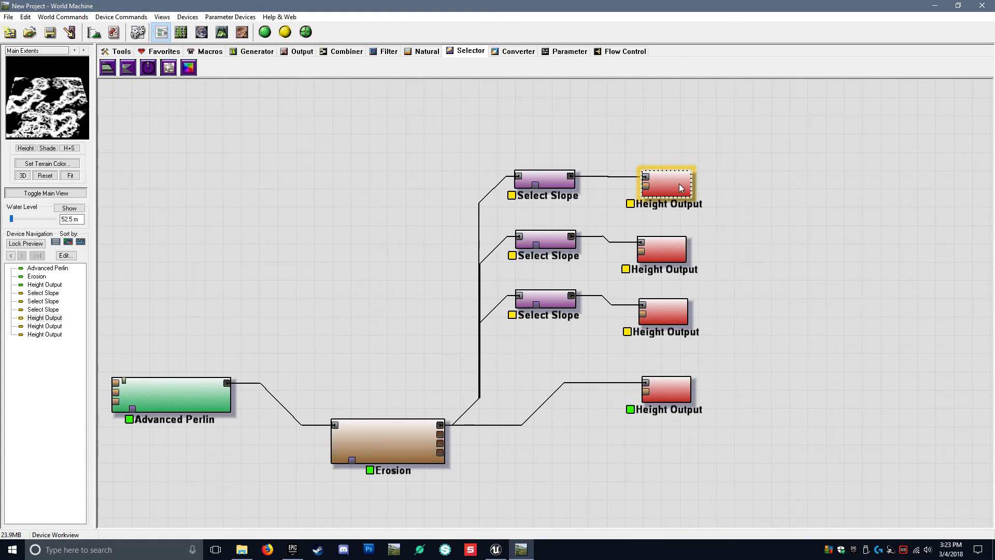
double_click(673, 184)
drag(524, 156, 559, 159)
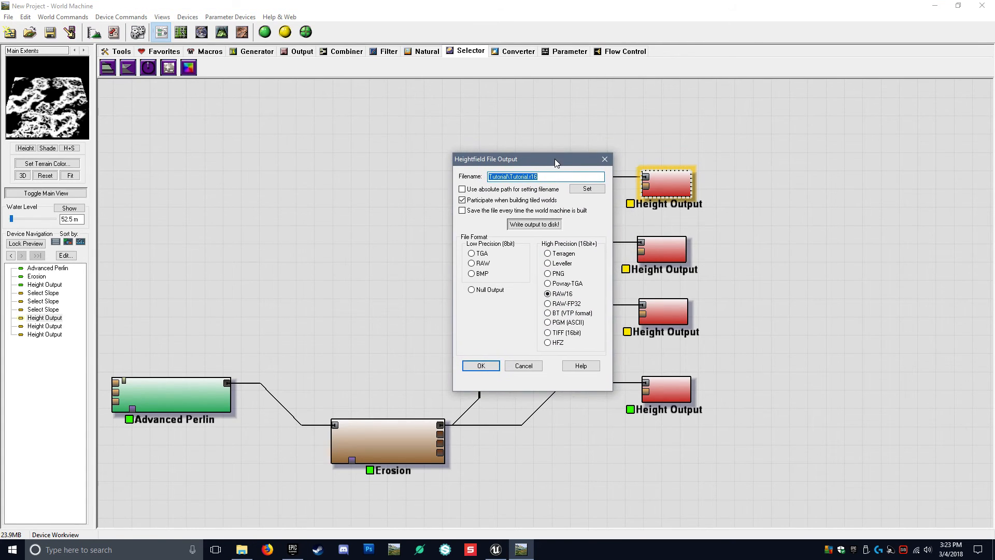
click(548, 273)
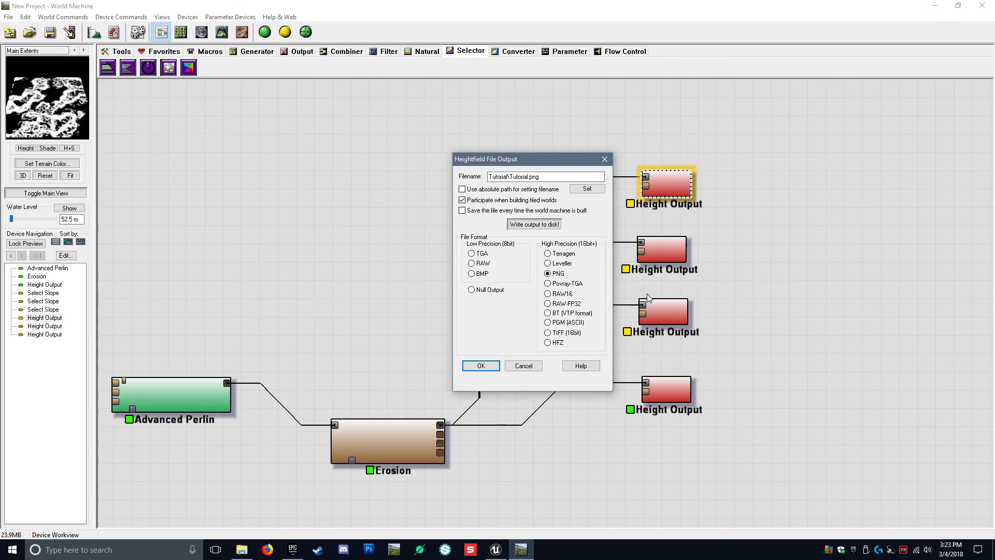
click(524, 177)
key(BackSpace)
key(BackSpace)
key(BackSpace)
key(BackSpace)
key(BackSpace)
key(BackSpace)
key(BackSpace)
key(BackSpace)
text(Rock)
click(544, 224)
click(565, 296)
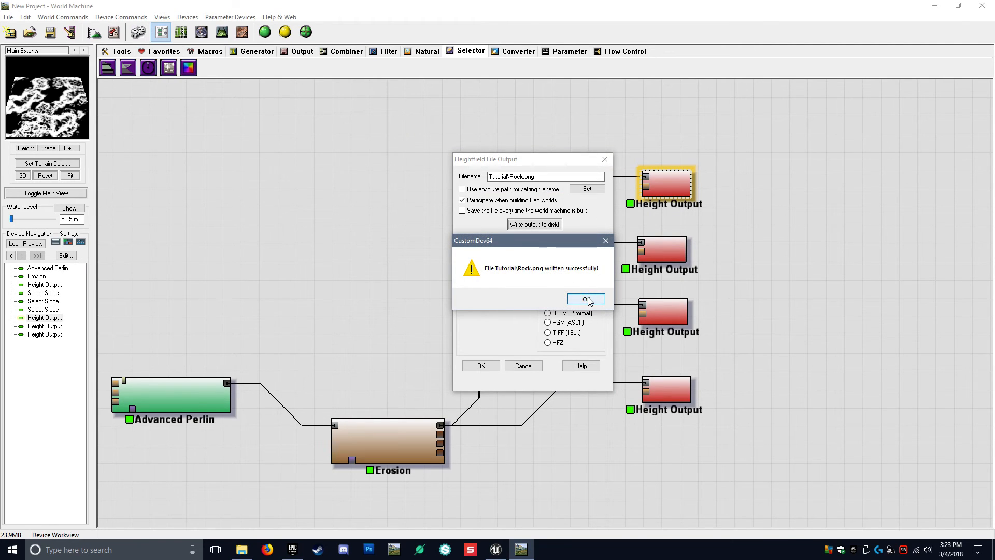
click(586, 298)
click(481, 366)
- Write the Height Output of the middle Select Slope to disk as the PNG file Tutorial\Dirt.png
double_click(662, 256)
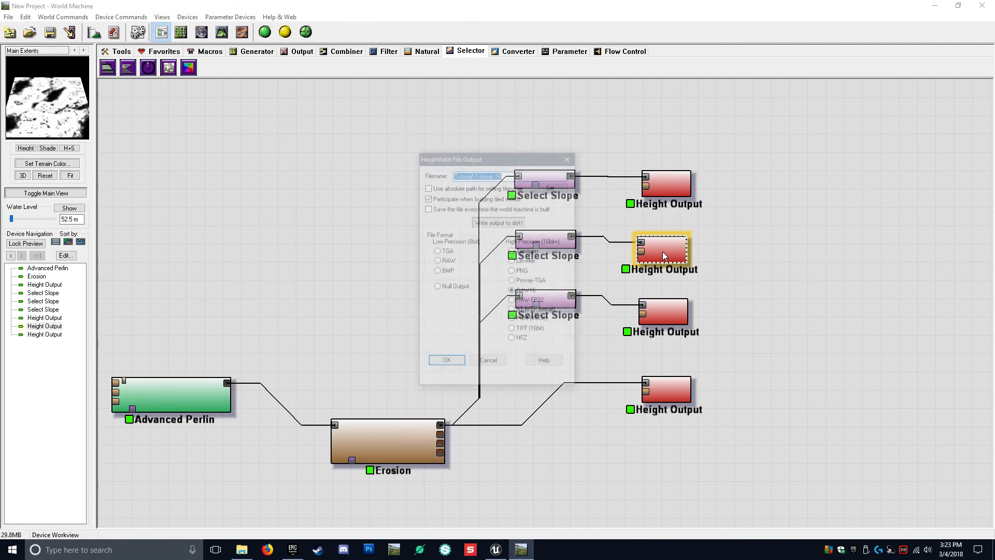
click(491, 175)
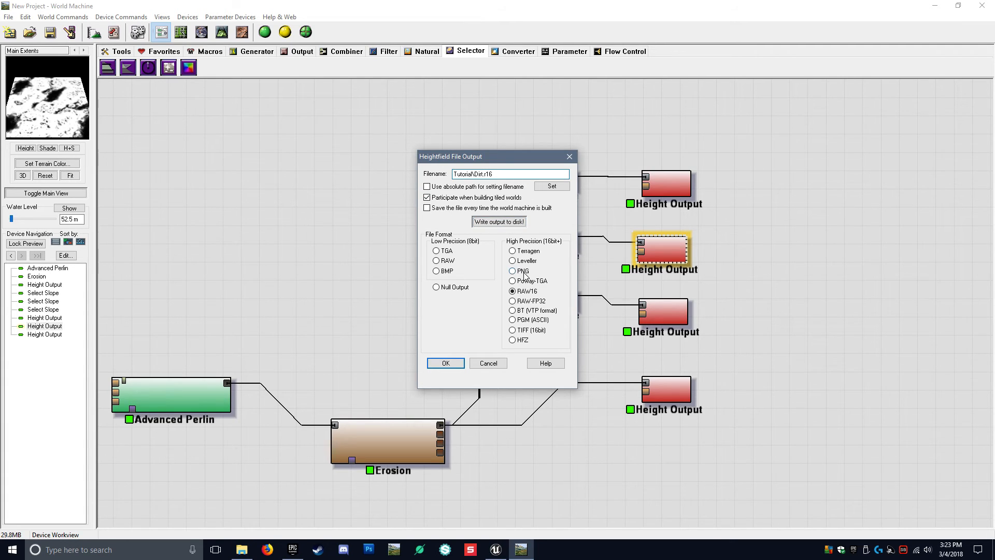
click(504, 223)
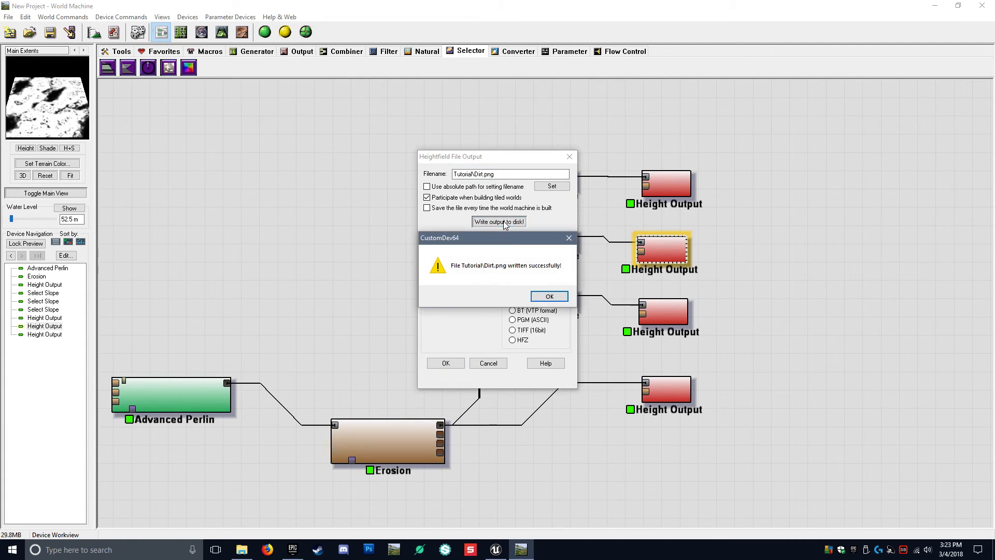
click(548, 296)
click(446, 363)
- Write the Height Output of the lowest Select Slope to disk as the PNG file Tutorial\Grass.png
click(676, 312)
double_click(662, 315)
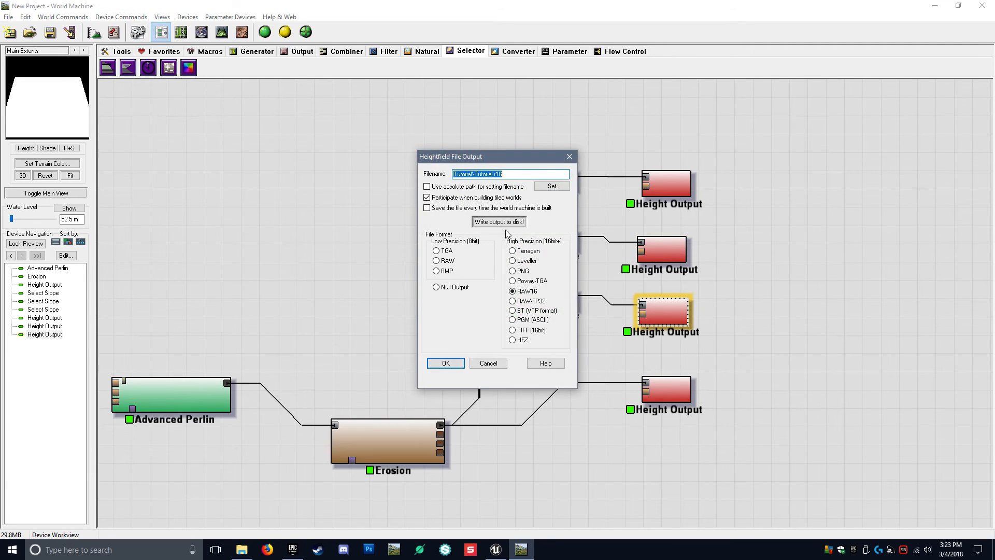
click(494, 174)
click(512, 270)
click(499, 222)
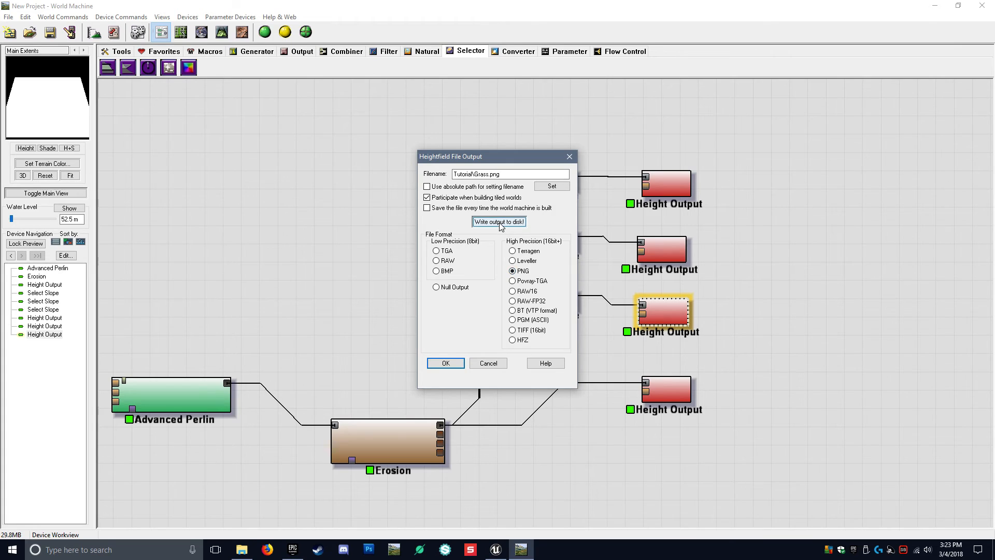
click(552, 297)
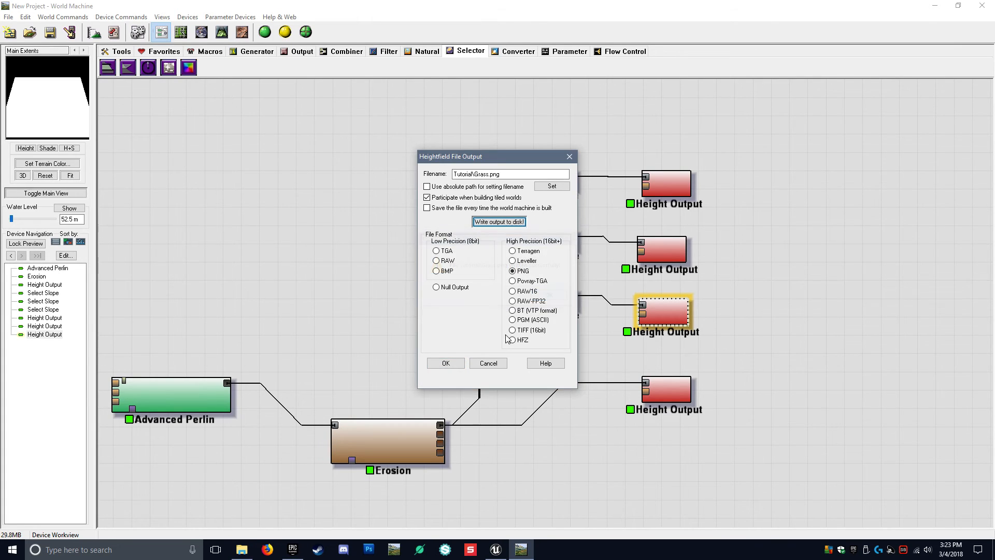
click(446, 363)
- Move the three Select Slope devices together with their Height Outputs higher, away from the terrain's own Height Output
click(679, 392)
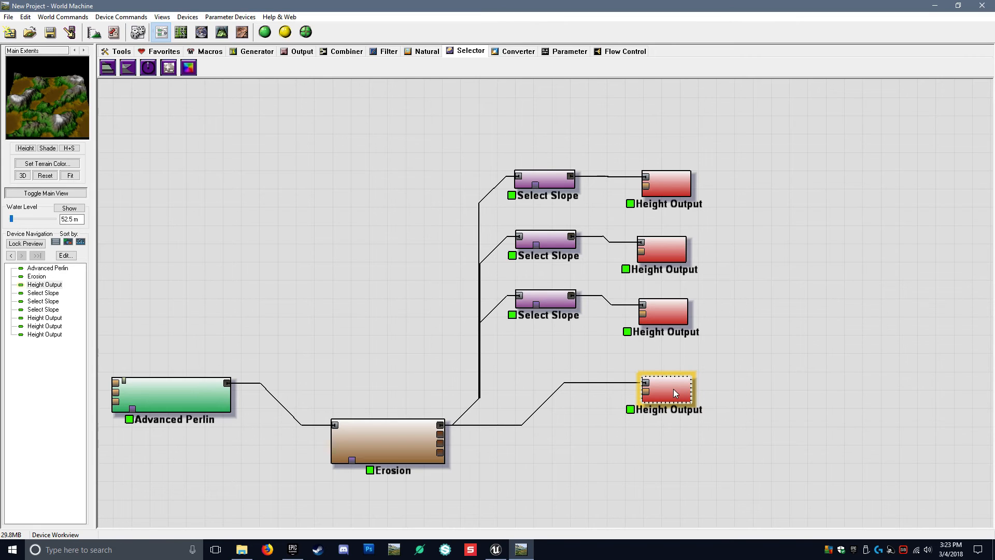
drag(713, 157, 651, 331)
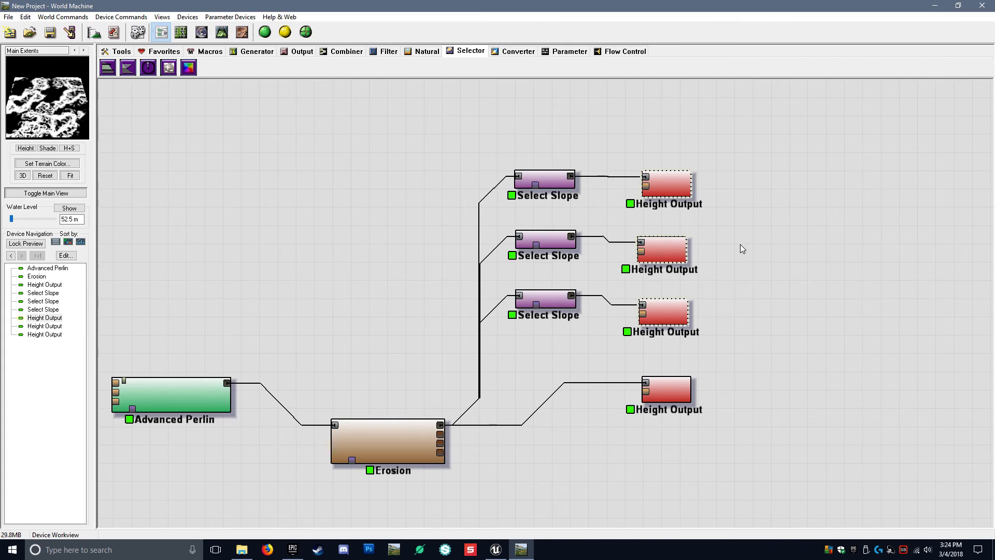
drag(492, 164, 643, 311)
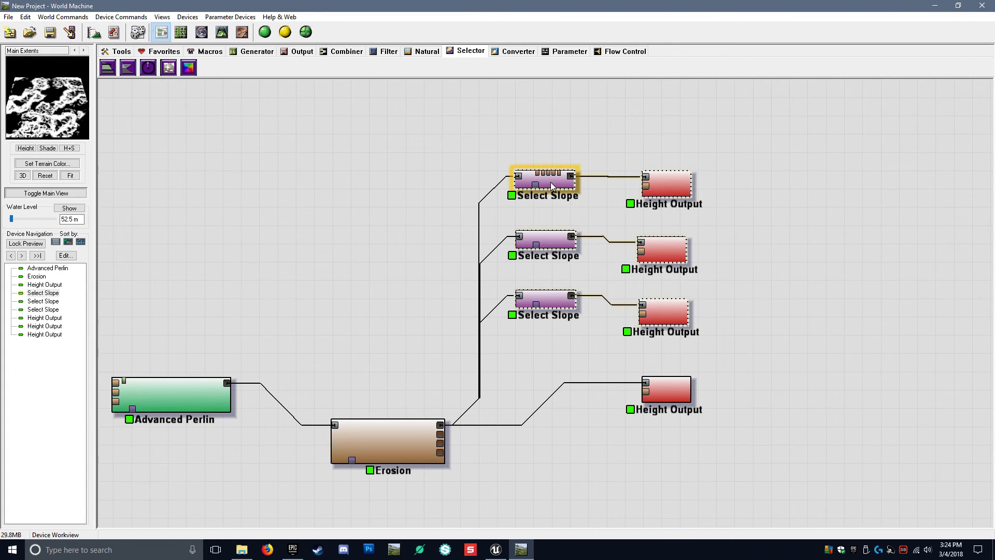
drag(550, 188, 550, 117)
click(581, 291)
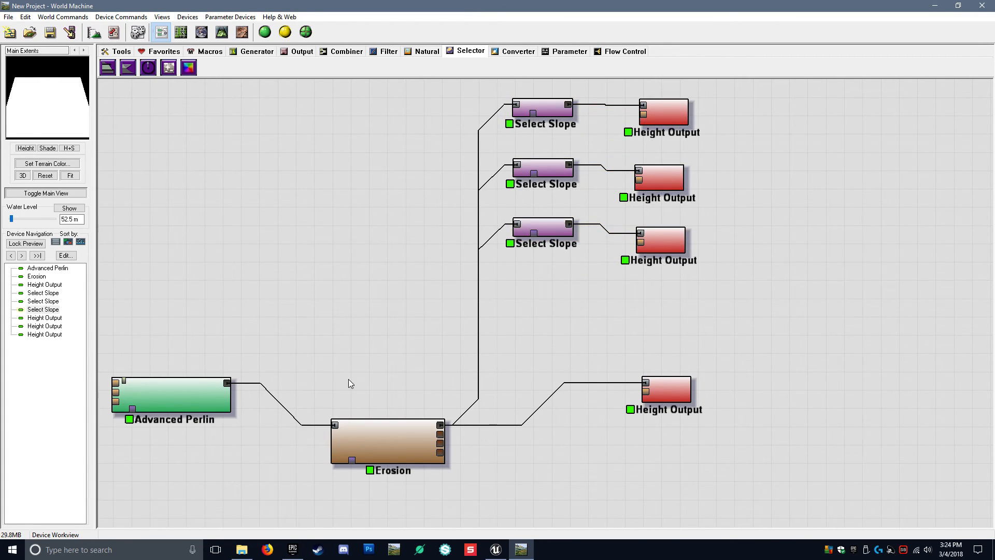
click(555, 226)
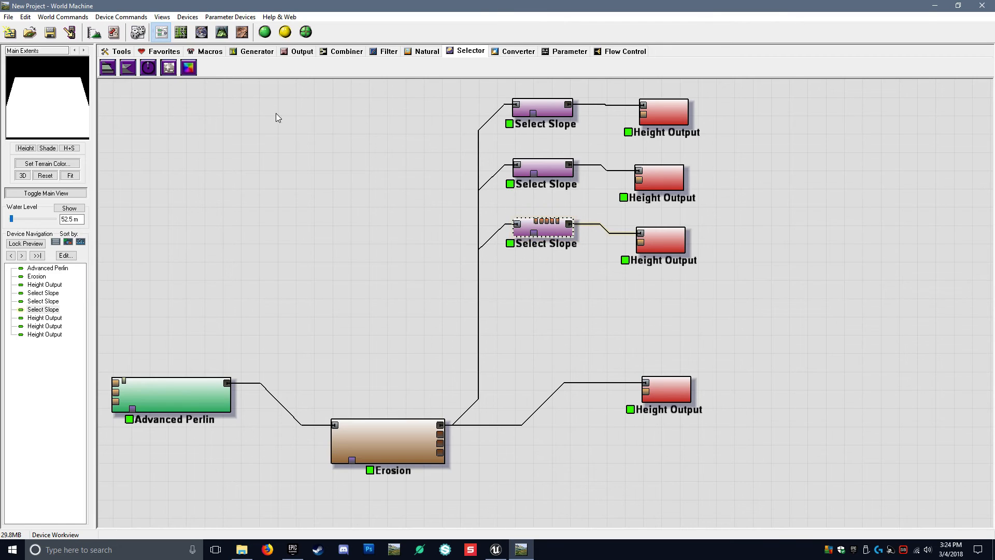
click(112, 70)
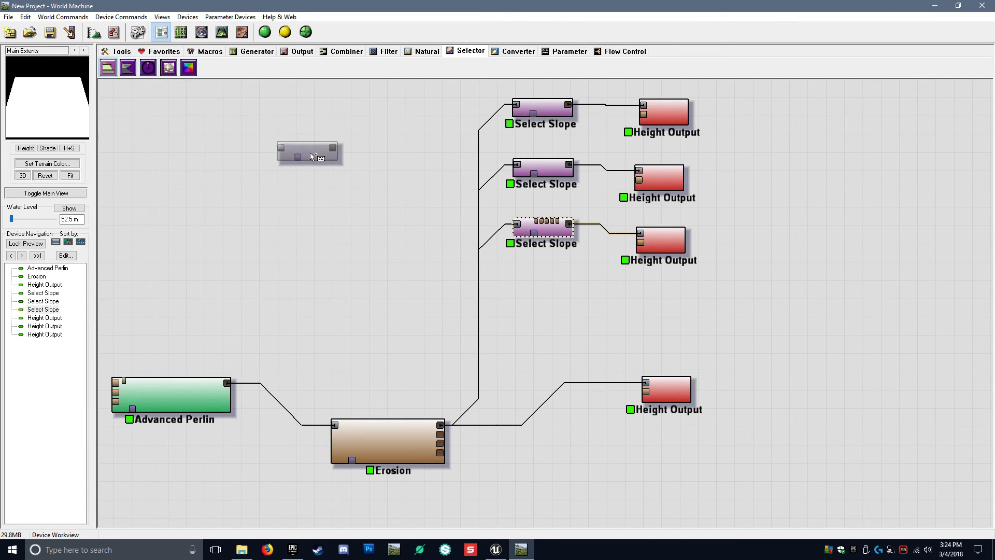
key(Escape)
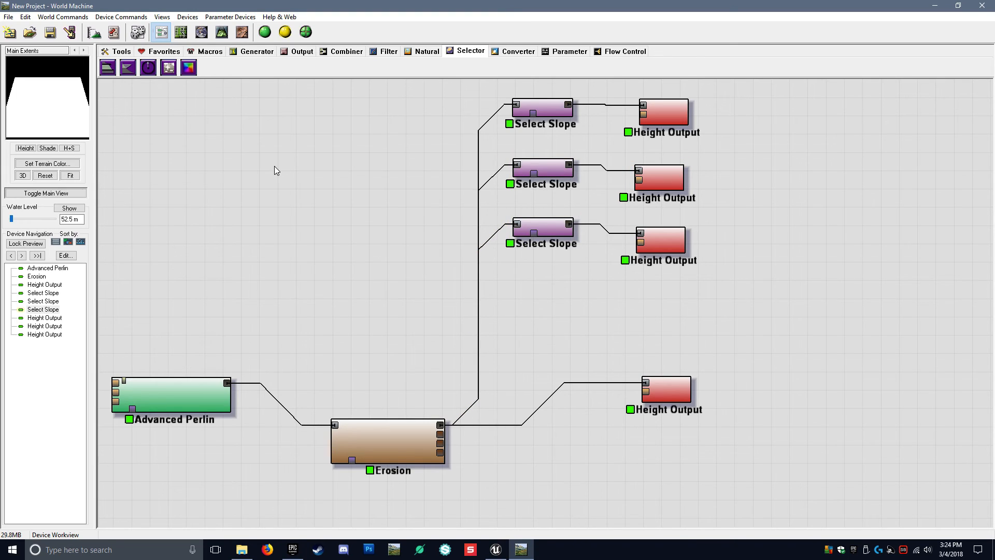
- Switch to Unreal Editor and enter Landscape mode to check the new landscape's number of components and overall resolution
click(499, 551)
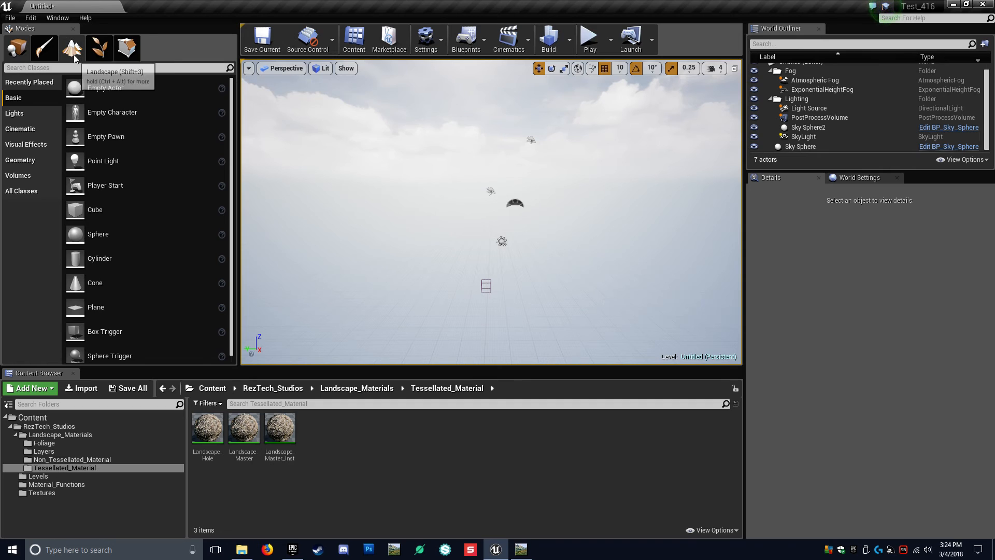
click(127, 48)
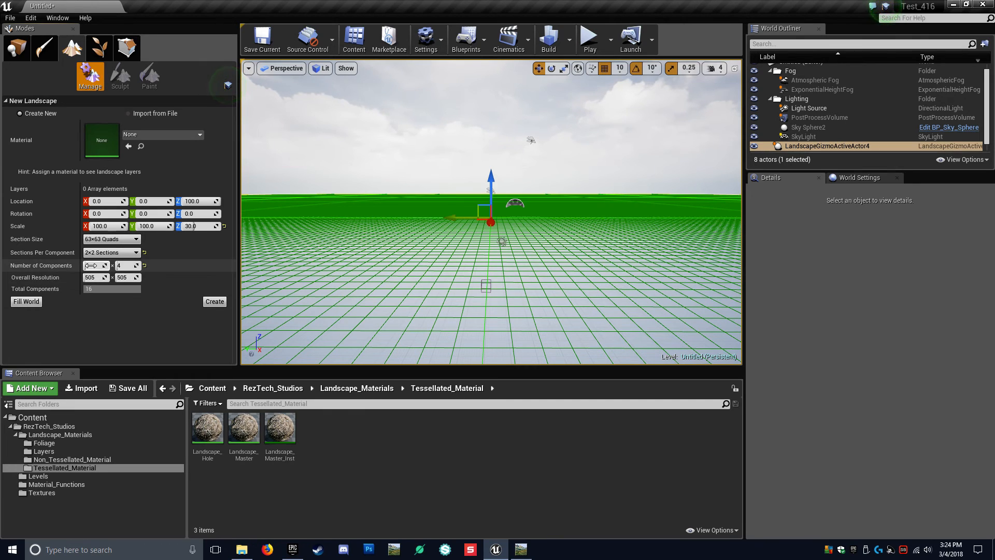
mouse_move(94, 267)
mouse_down()
mouse_move(96, 276)
mouse_move(97, 266)
mouse_move(86, 266)
mouse_up()
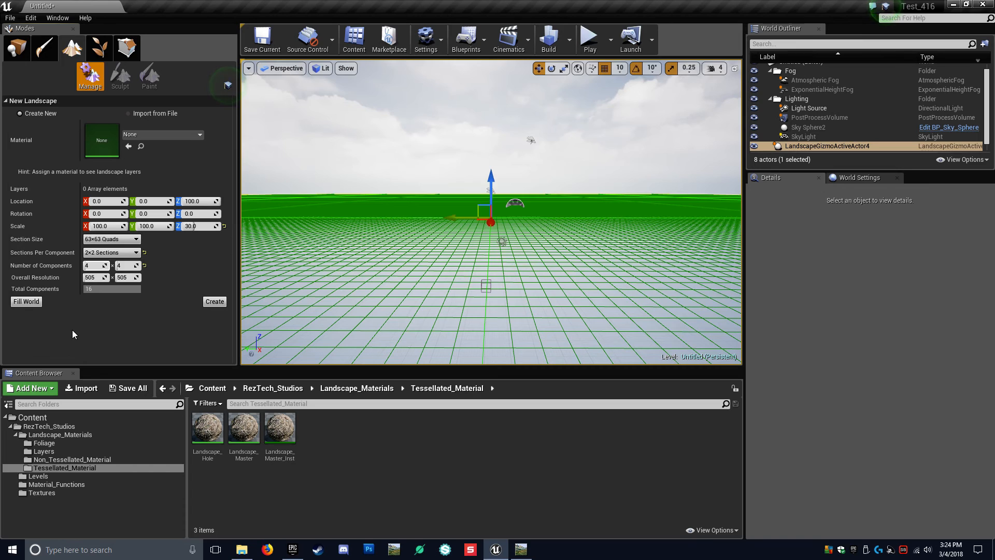
click(92, 278)
click(103, 314)
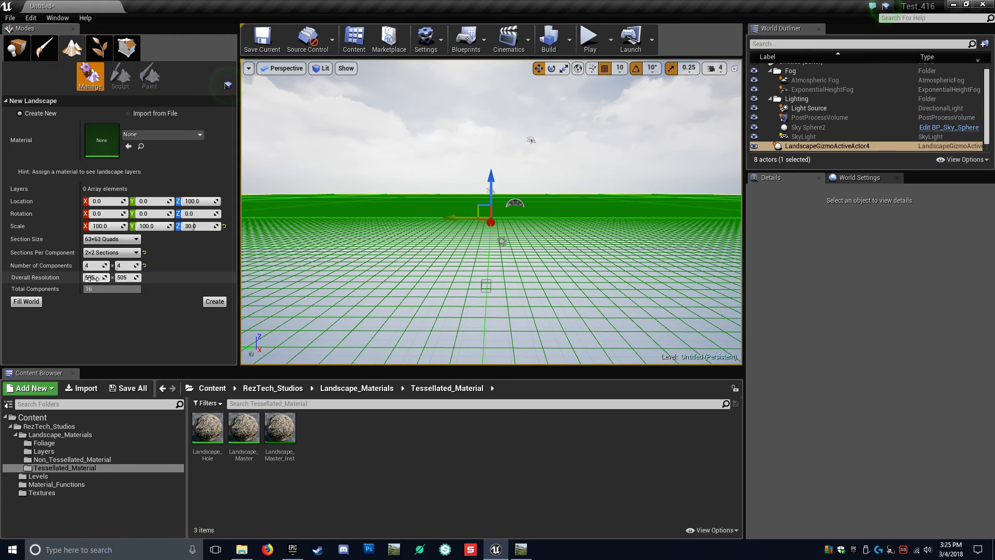
- Switch to World Machine and set a custom normal build resolution of 505 in the project world parameters
click(521, 549)
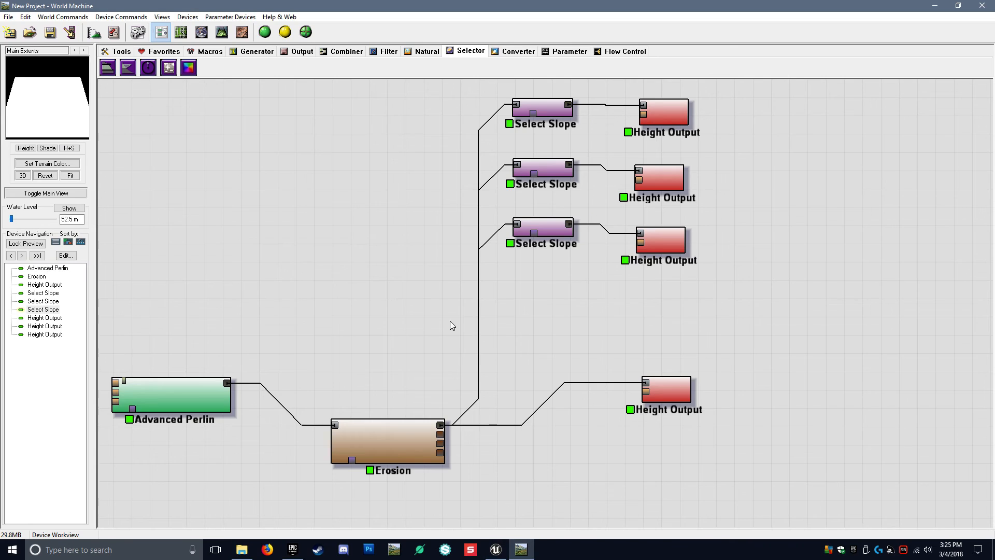
click(63, 16)
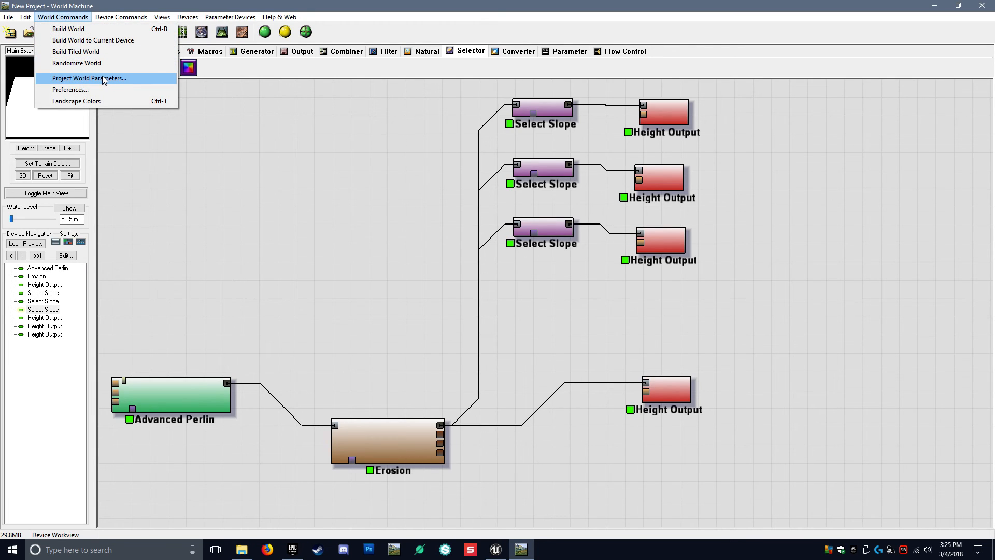
click(102, 78)
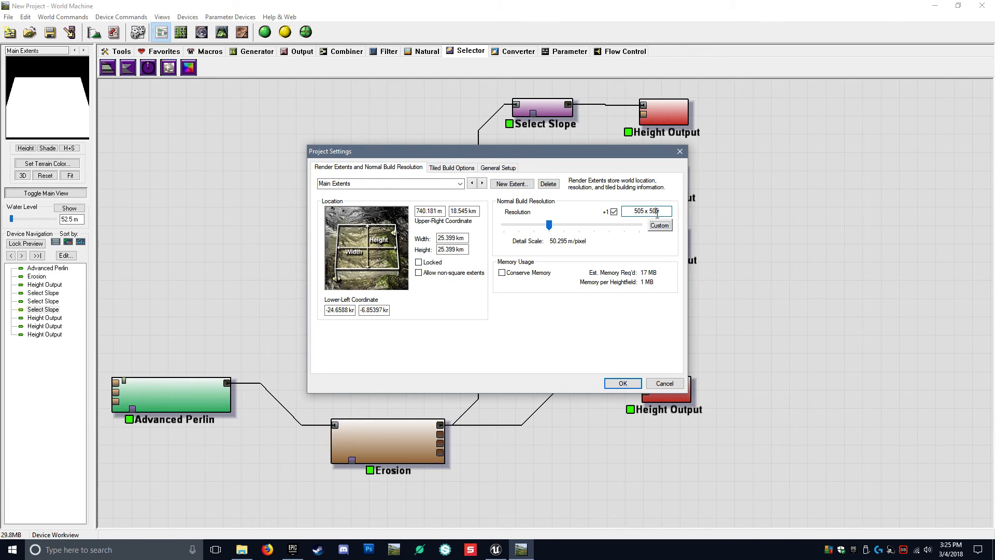
click(663, 227)
drag(664, 212, 649, 212)
drag(378, 152, 363, 147)
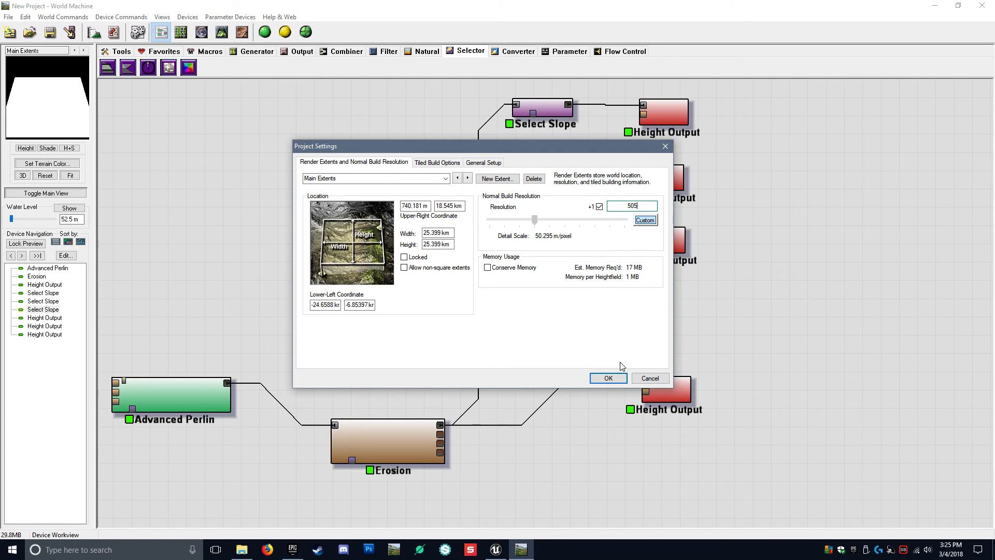
click(609, 377)
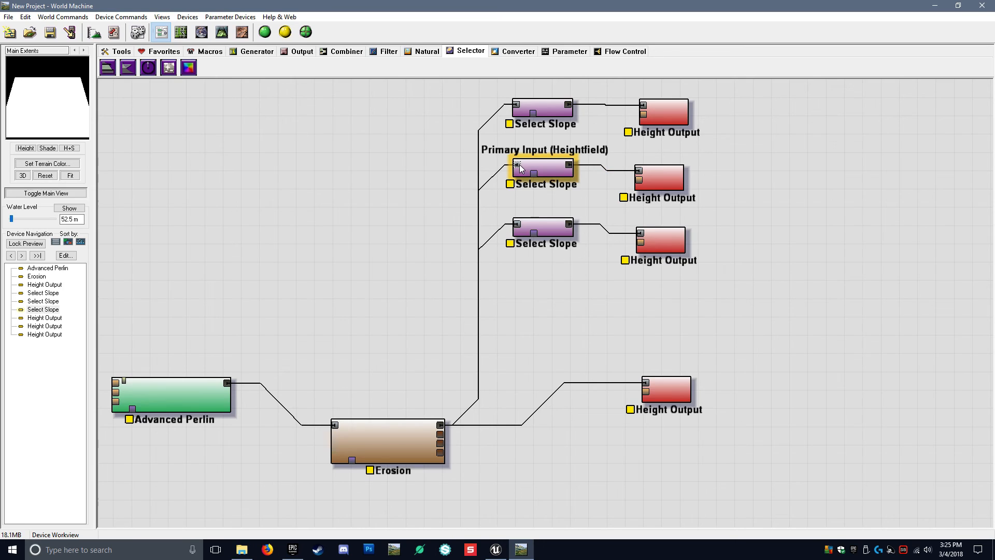
- Switch to Unreal Editor and load the Tutorial heightmap from World Machine Documents\Tutorial for a landscape imported from file
click(490, 548)
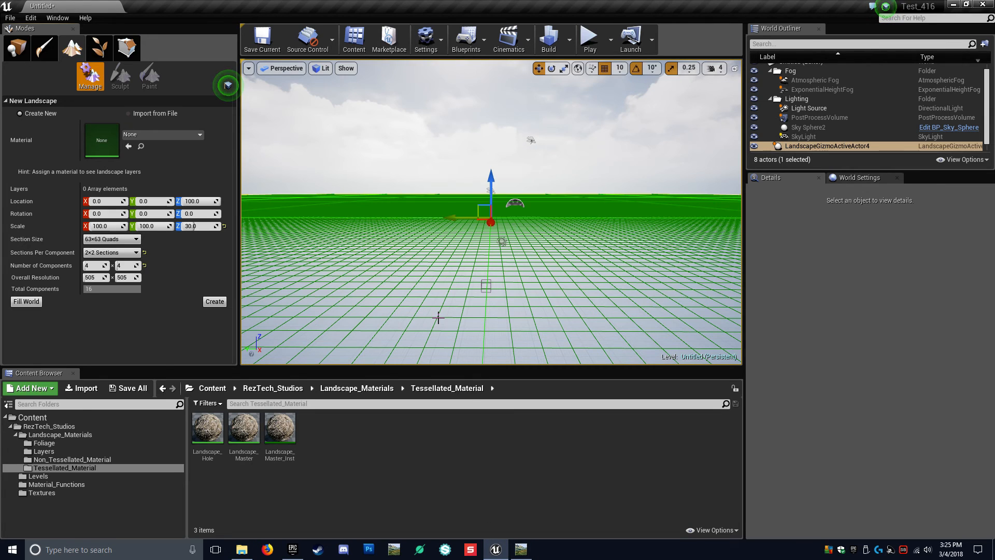
click(139, 113)
click(201, 126)
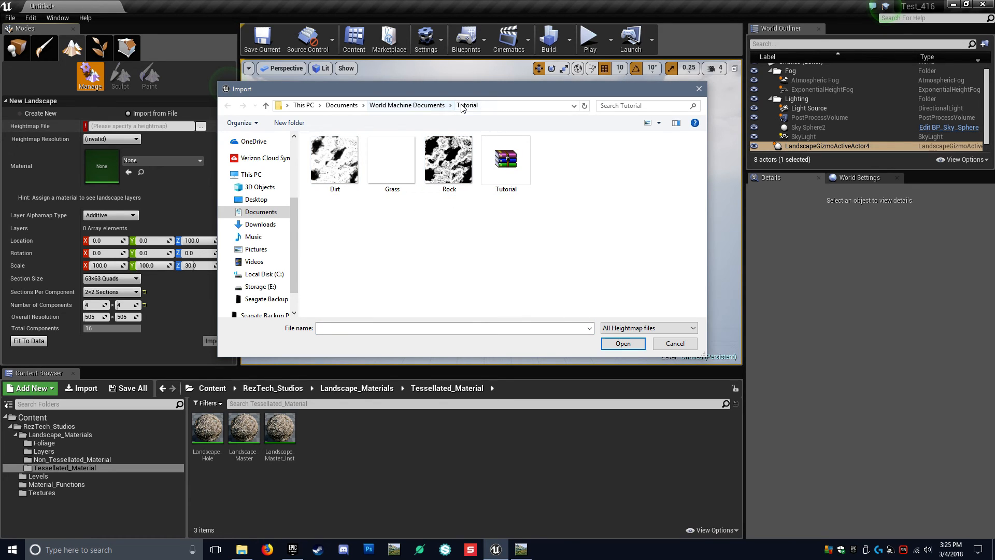
click(513, 167)
click(623, 343)
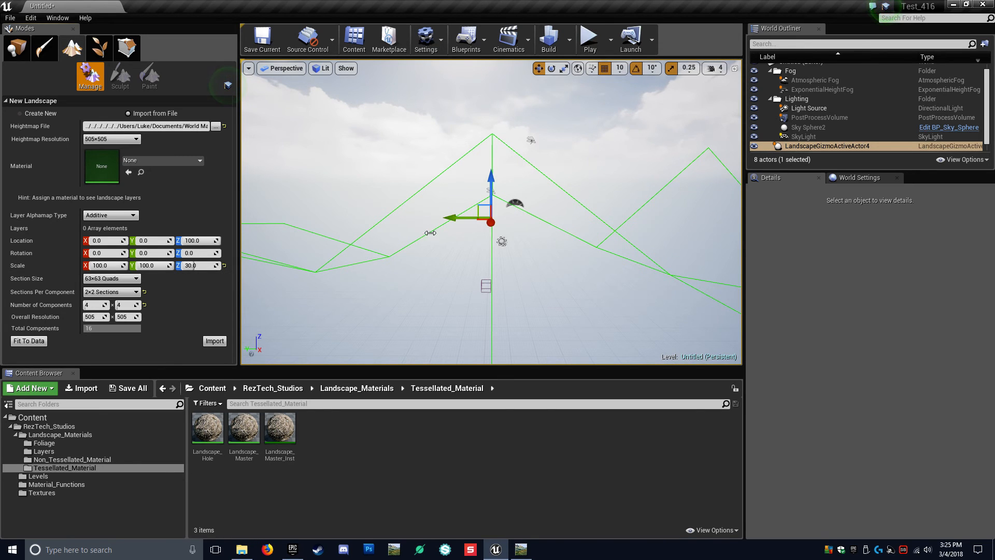
- Set the new landscape's Z scale to 20 and view the preview wireframe from another angle
right_drag(488, 225, 553, 210)
click(203, 265)
text(20)
key(Return)
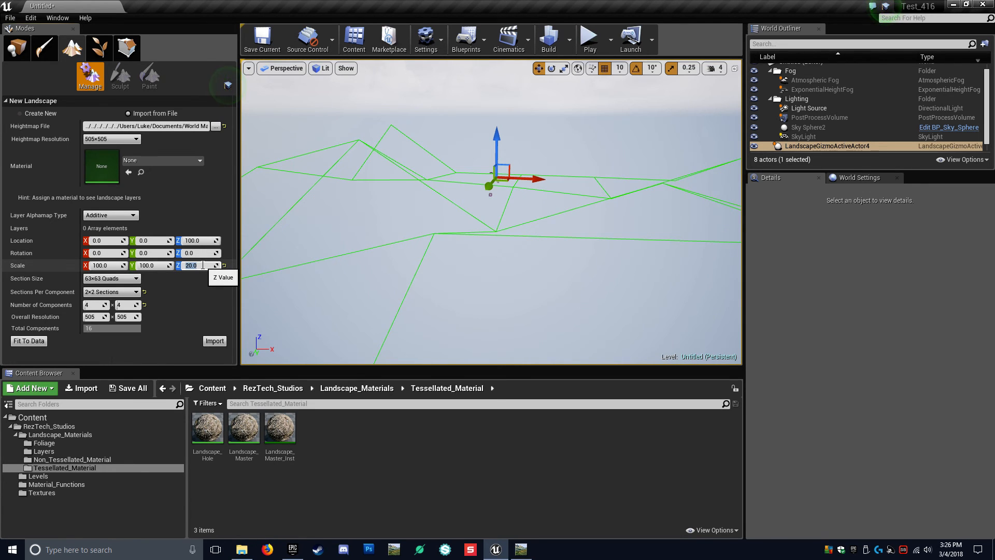
right_drag(471, 251, 360, 289)
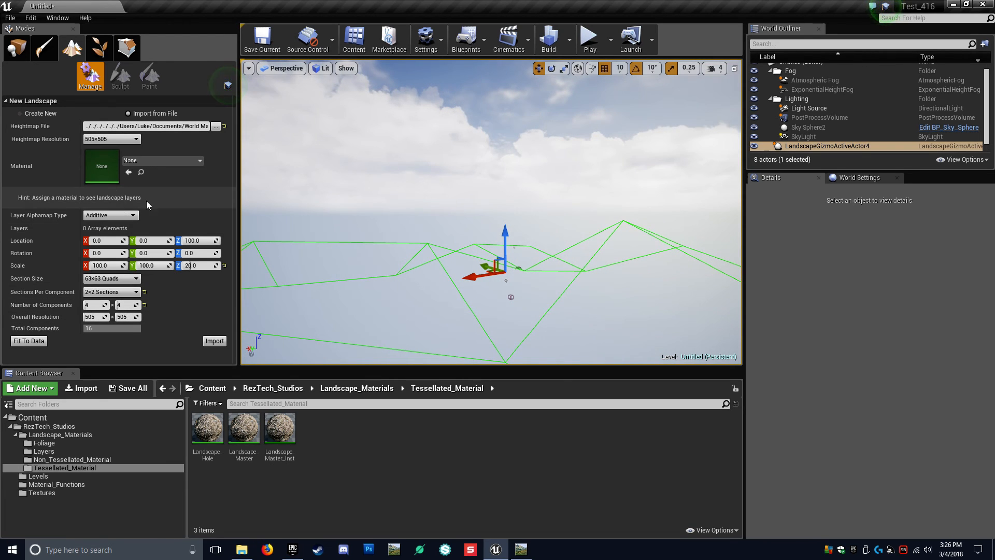
- Import the heightmap as a landscape, then select the new landscape in Place mode
click(214, 341)
mouse_move(467, 233)
right_down()
mouse_move(457, 244)
mouse_move(445, 233)
mouse_move(482, 225)
mouse_move(480, 265)
mouse_move(433, 218)
right_up()
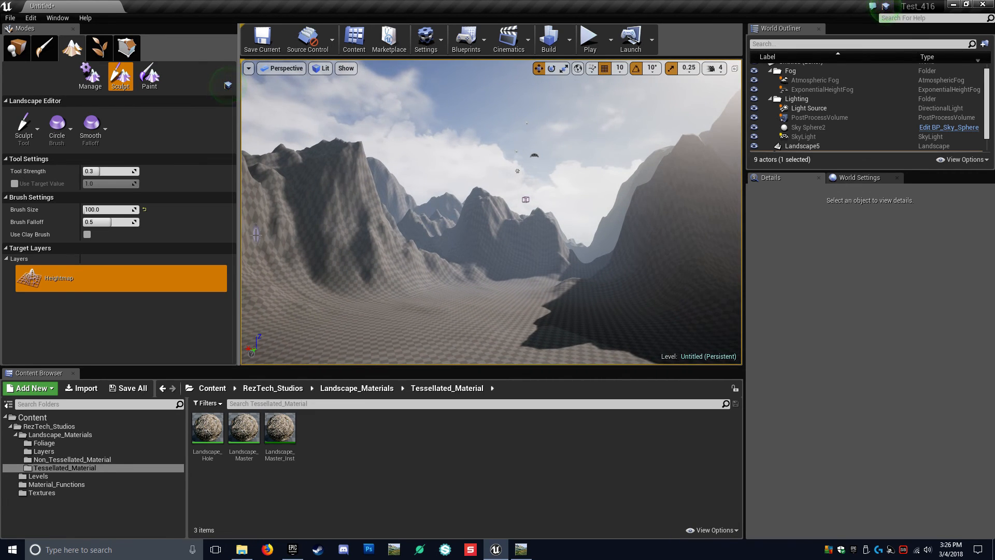
click(22, 54)
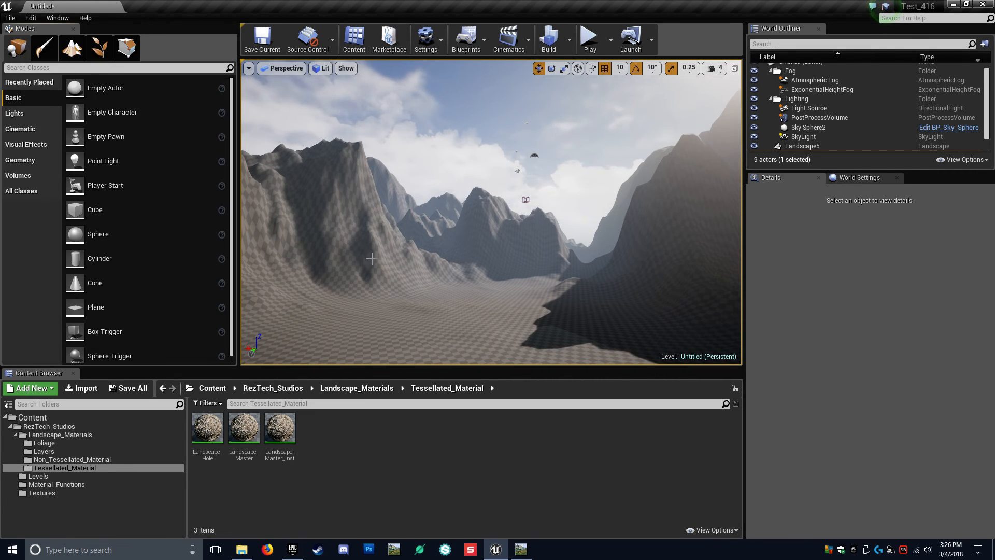
click(414, 286)
- Set the selected landscape's Z scale to 15 and view the terrain from inside the valley
click(942, 252)
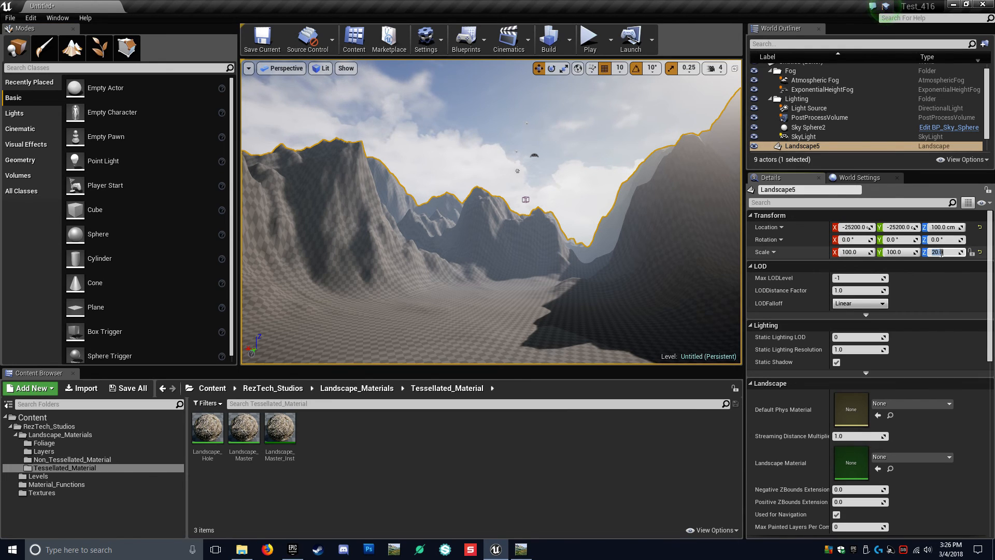
text(15)
key(Return)
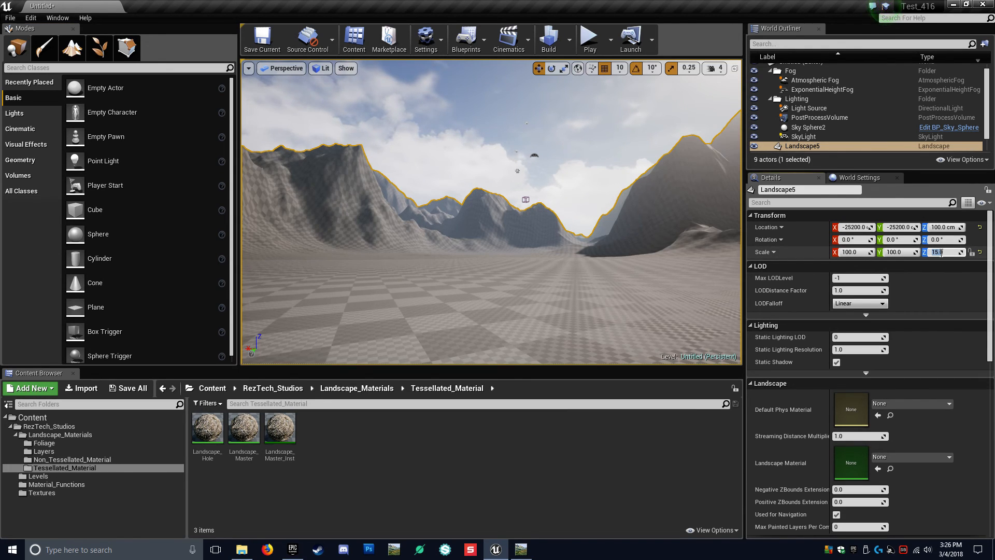
right_drag(586, 254, 490, 247)
key(w)
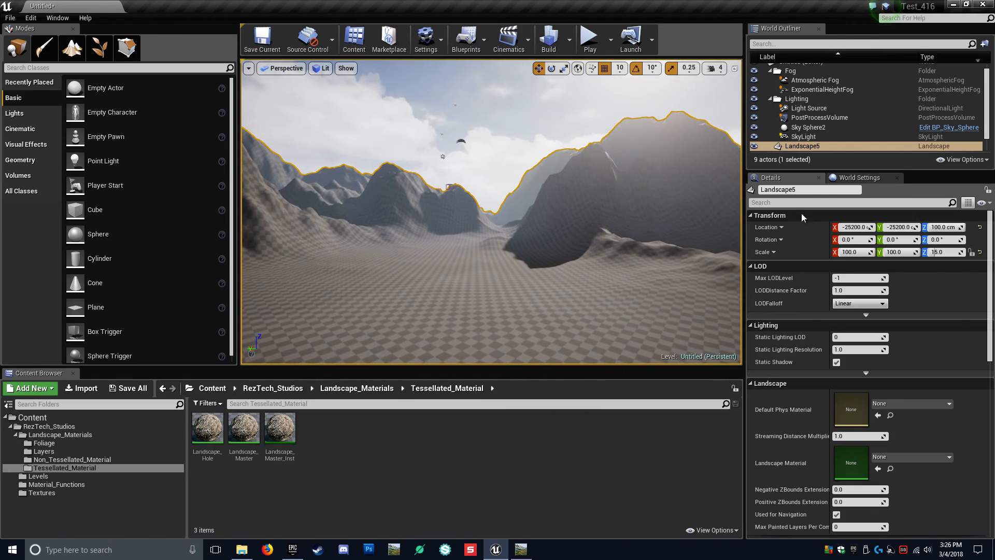
- Set the selected landscape's Z scale to 10 and check the flattened mountains
click(937, 252)
text(10)
key(Return)
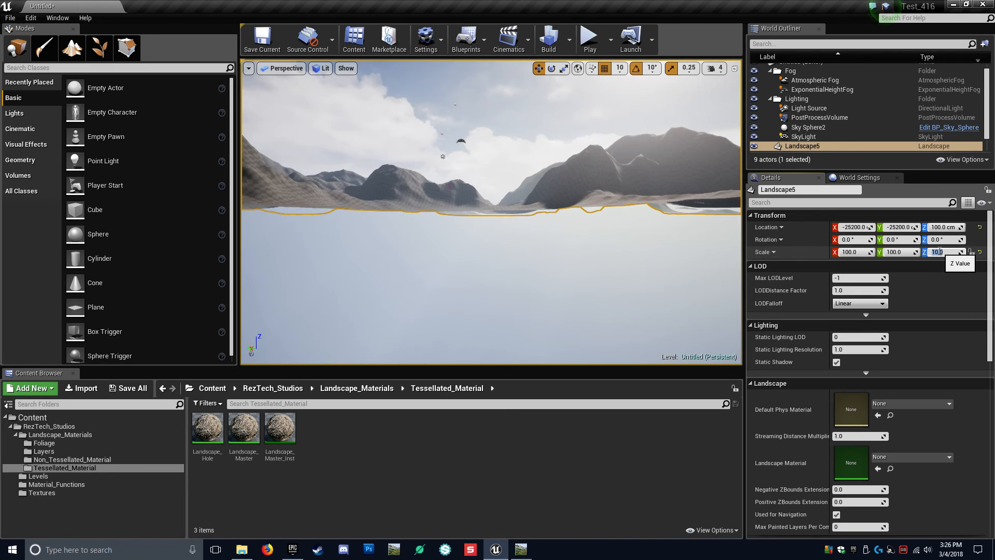
key(e)
mouse_move(477, 251)
right_down()
mouse_move(293, 248)
mouse_move(473, 249)
right_up()
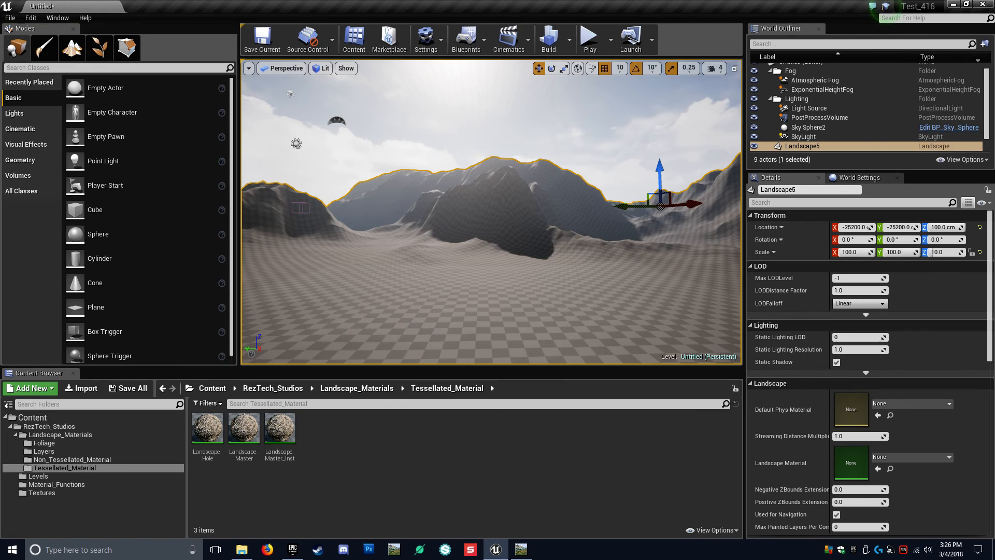
- Assign Landscape_Master_Inst from the Tessellated_Material folder as the landscape's Landscape Material
scroll(907, 375, down, 1)
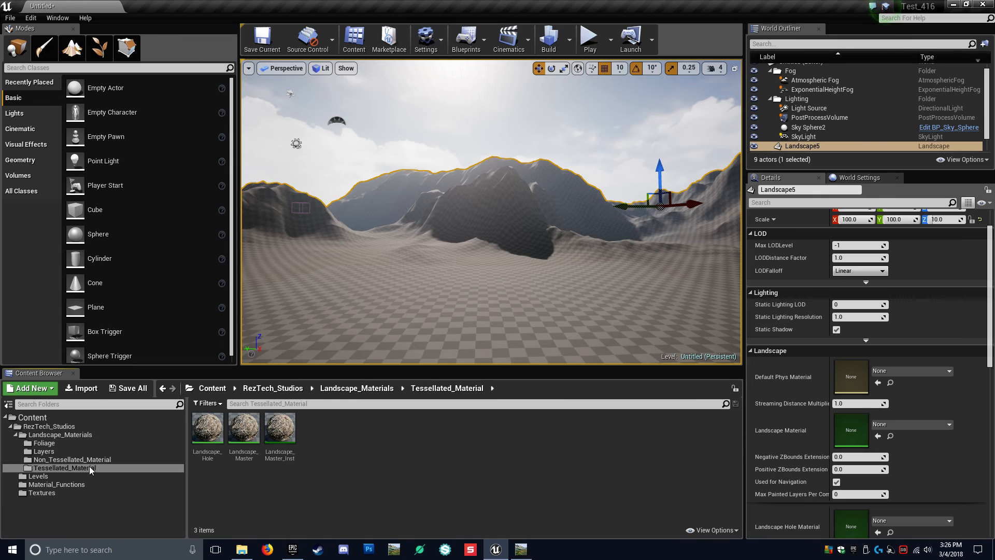
click(280, 429)
click(340, 488)
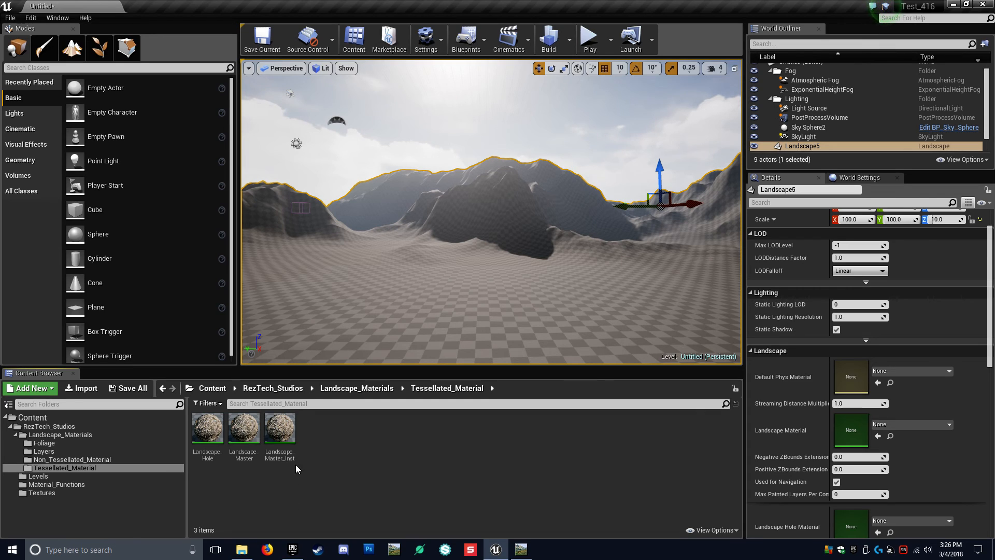
click(280, 433)
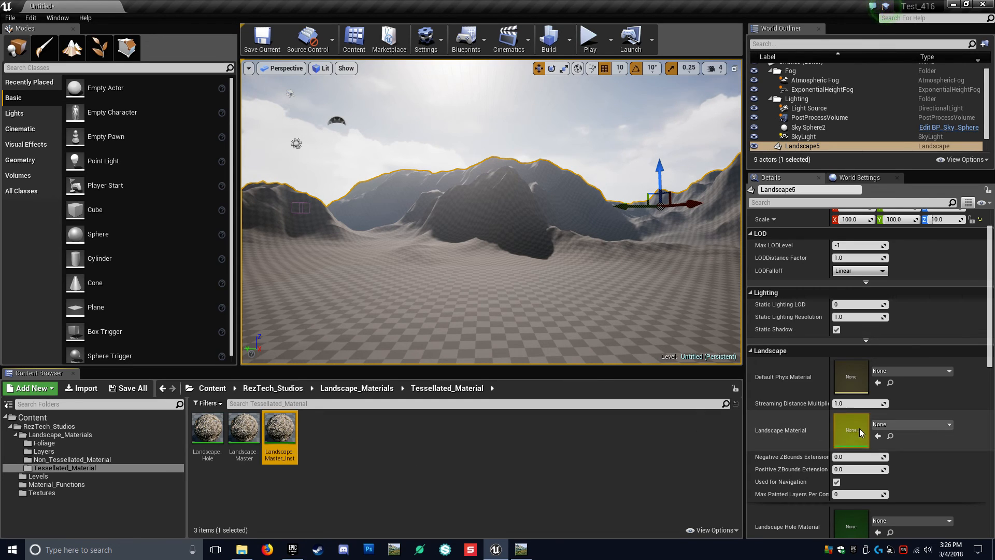
click(878, 436)
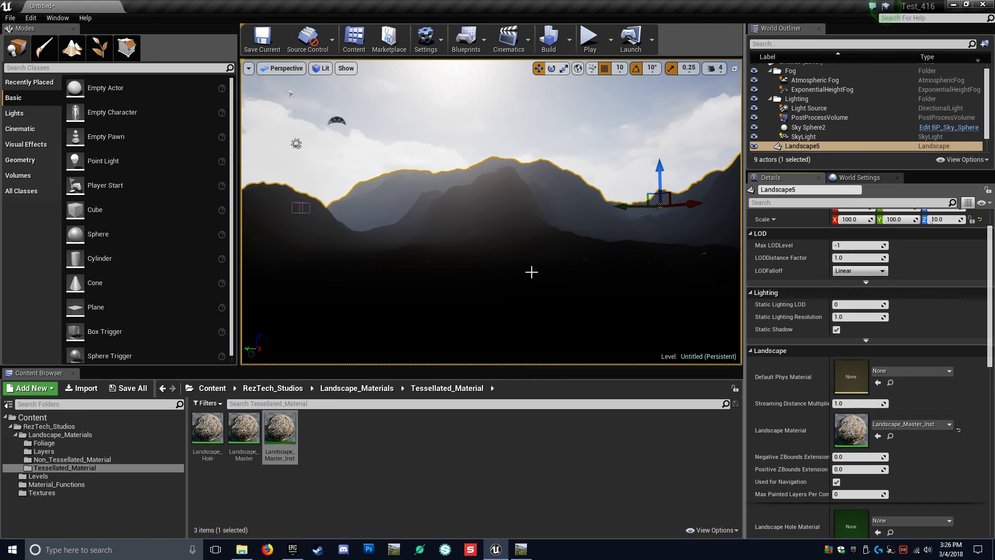
- Examine how the landscape looks with its assigned material from several directions
right_drag(468, 286, 475, 254)
key(s)
key(w)
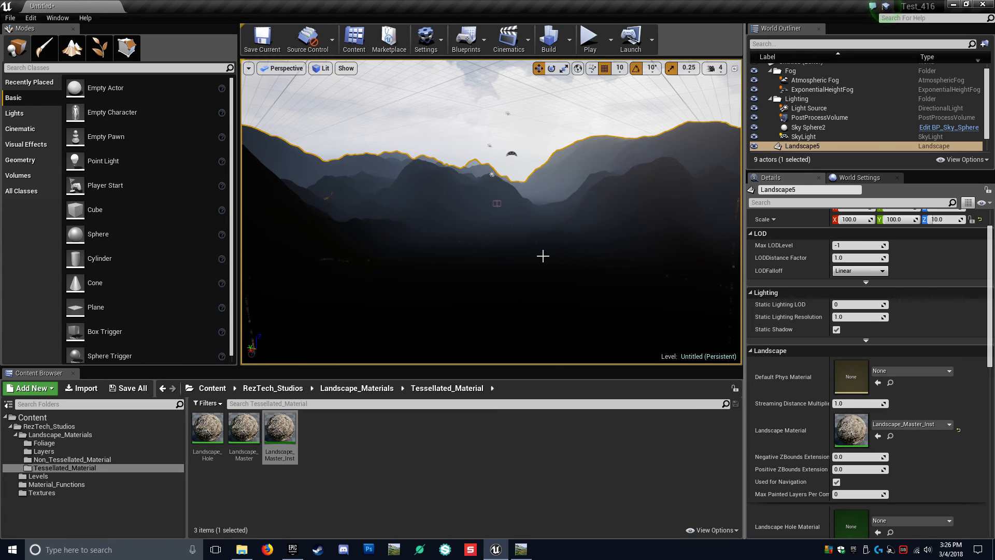
right_drag(497, 259, 575, 257)
right_drag(492, 272, 596, 267)
right_drag(517, 260, 395, 266)
right_drag(551, 242, 570, 228)
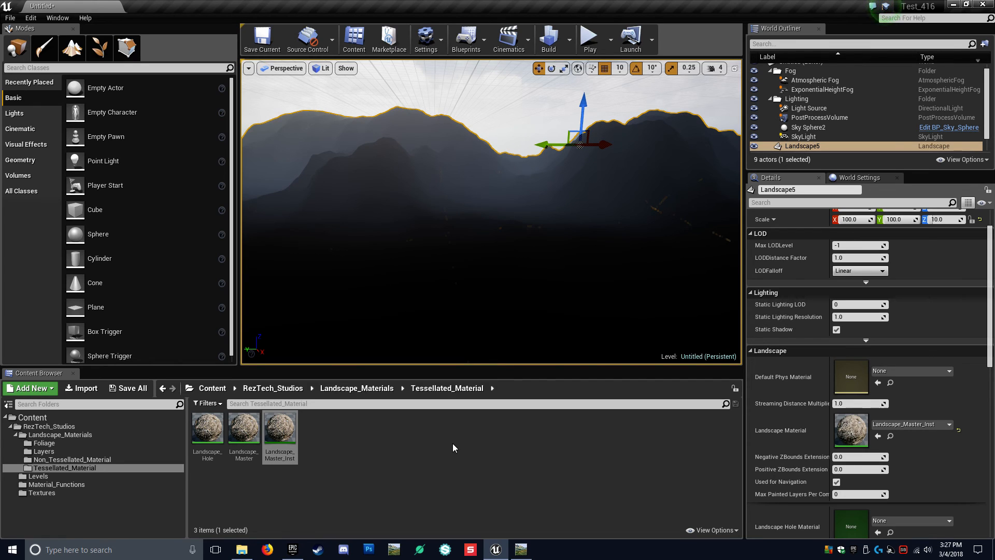
right_drag(475, 303, 482, 296)
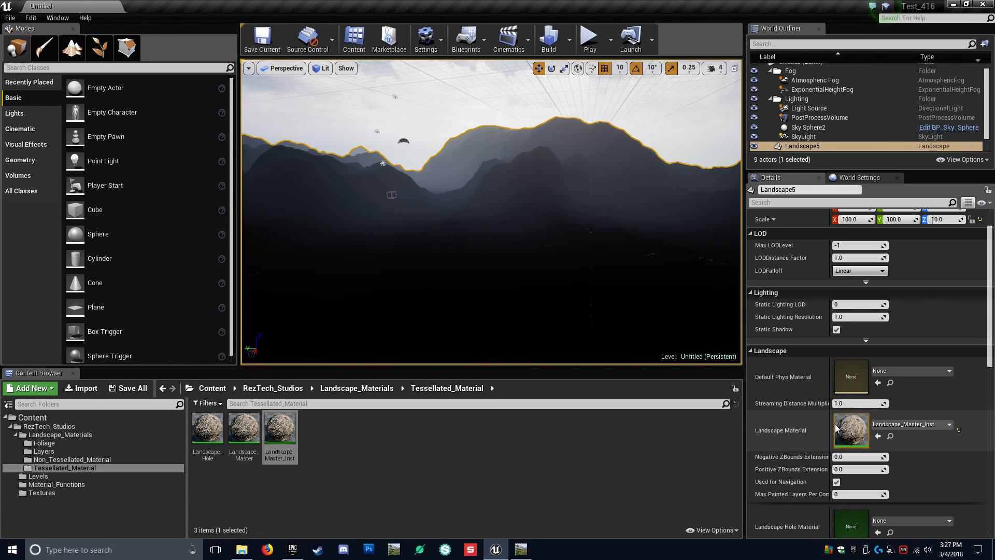
click(441, 462)
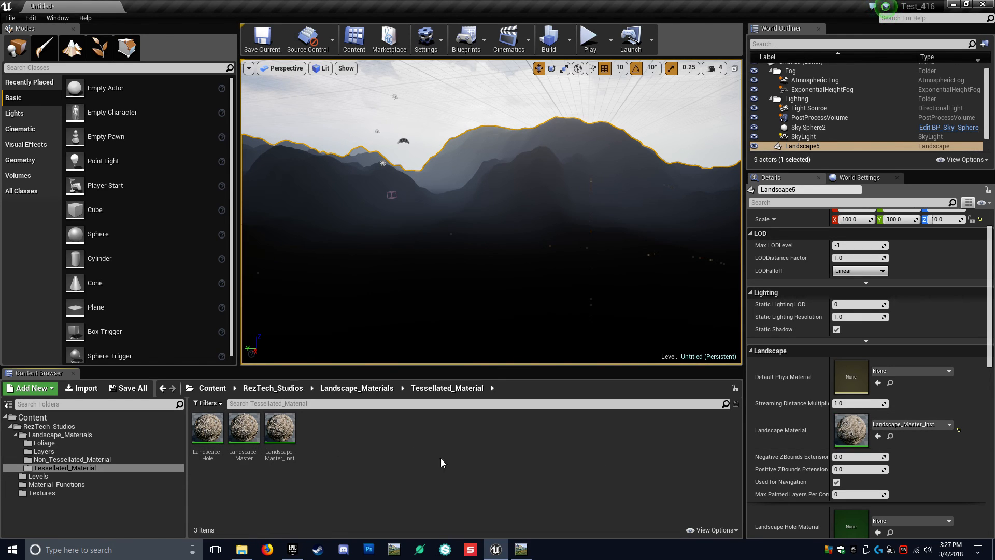
- Switch to painting in Landscape mode, look through the target layers and select Dirt_01
click(72, 48)
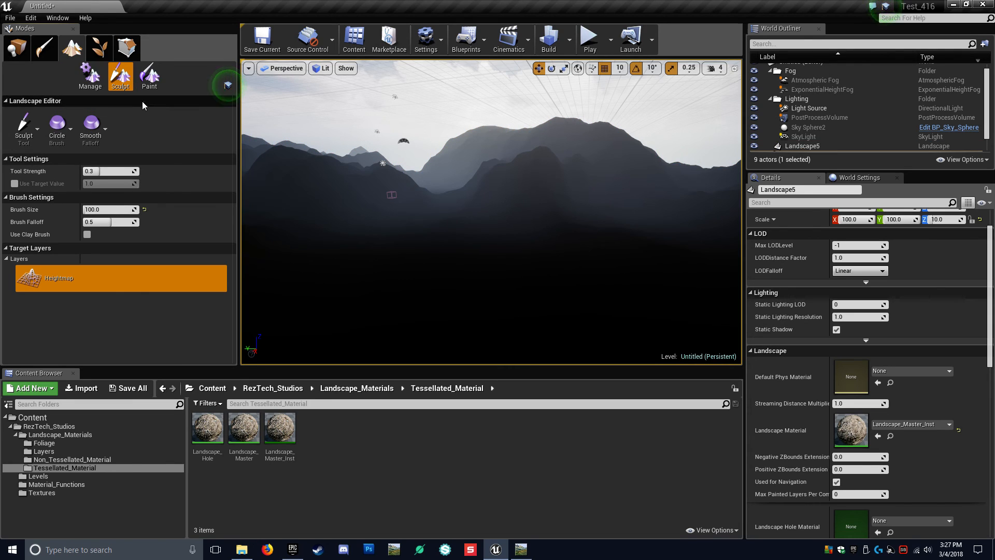
click(149, 76)
scroll(178, 176, down, 2)
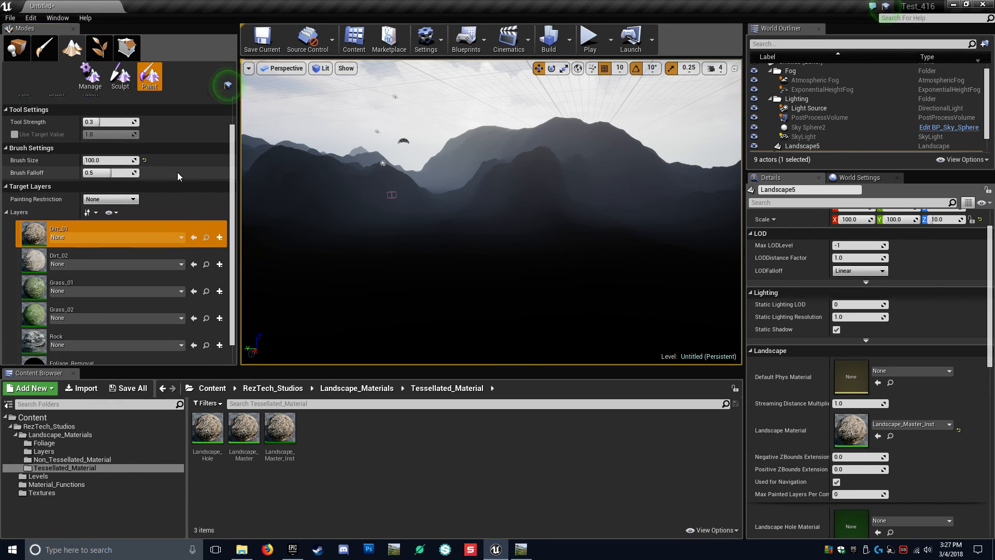
scroll(178, 176, down, 1)
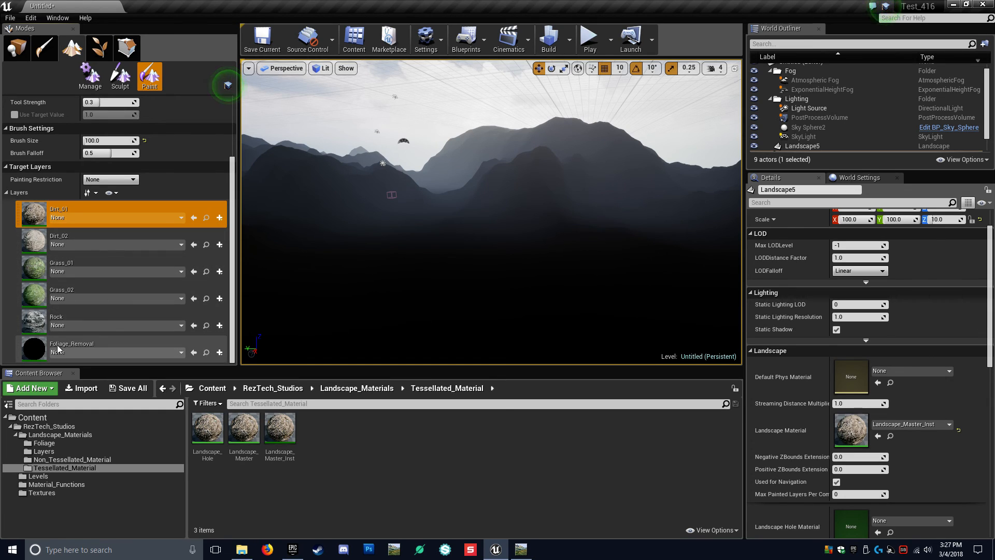
click(38, 241)
click(38, 266)
click(36, 220)
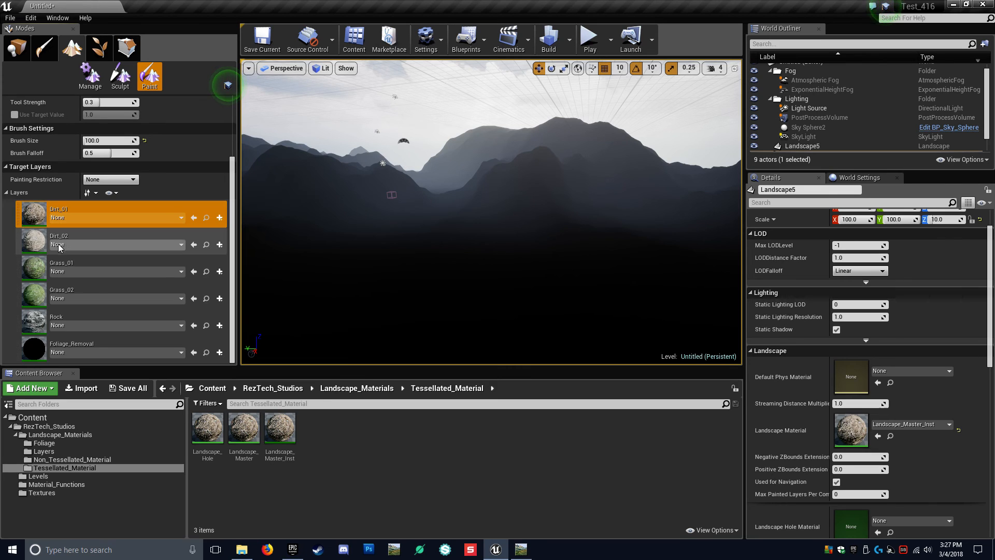
- Assign Dirt_01_LayerInfo, Dirt_02_LayerInfo and Grass_01_LayerInfo to their matching target layers
click(178, 218)
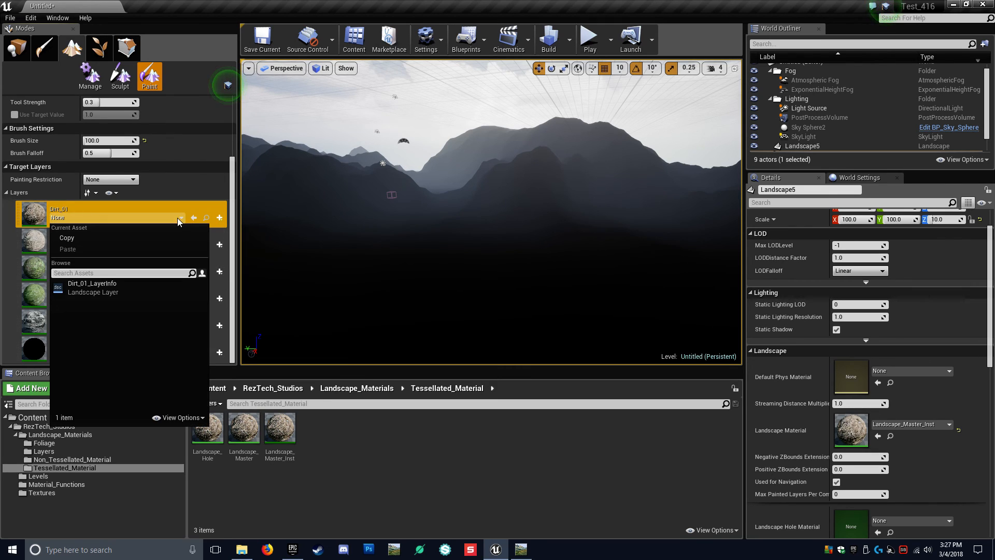
click(101, 286)
click(86, 248)
click(86, 314)
click(84, 273)
click(91, 318)
- Assign Grass_02_LayerInfo, Rock_LayerInfo and Foliage_Removal_LayerInfo to their matching target layers and view the textured ground up close
click(89, 299)
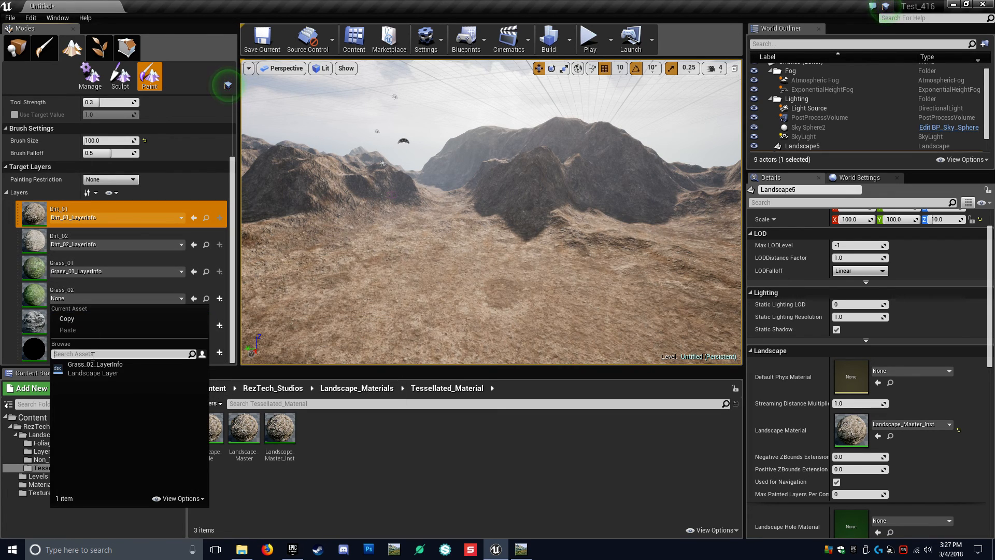
click(93, 365)
click(91, 325)
click(91, 391)
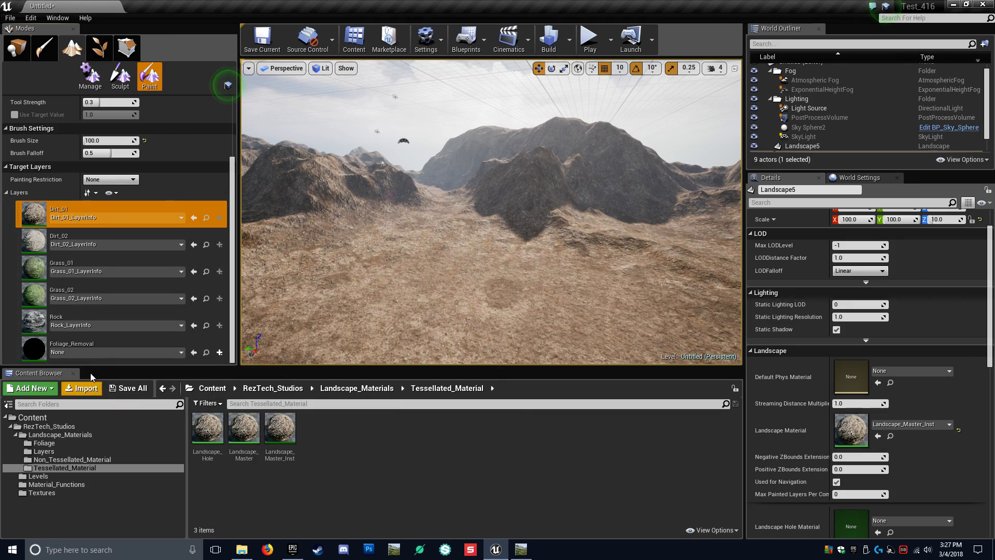
click(85, 351)
click(100, 213)
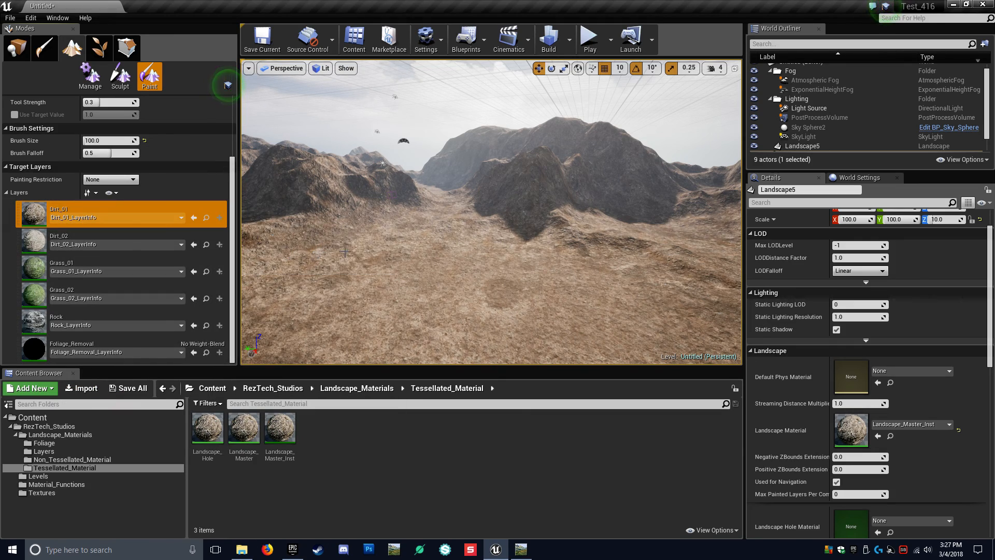
key(w)
right_drag(508, 234, 537, 241)
key(w)
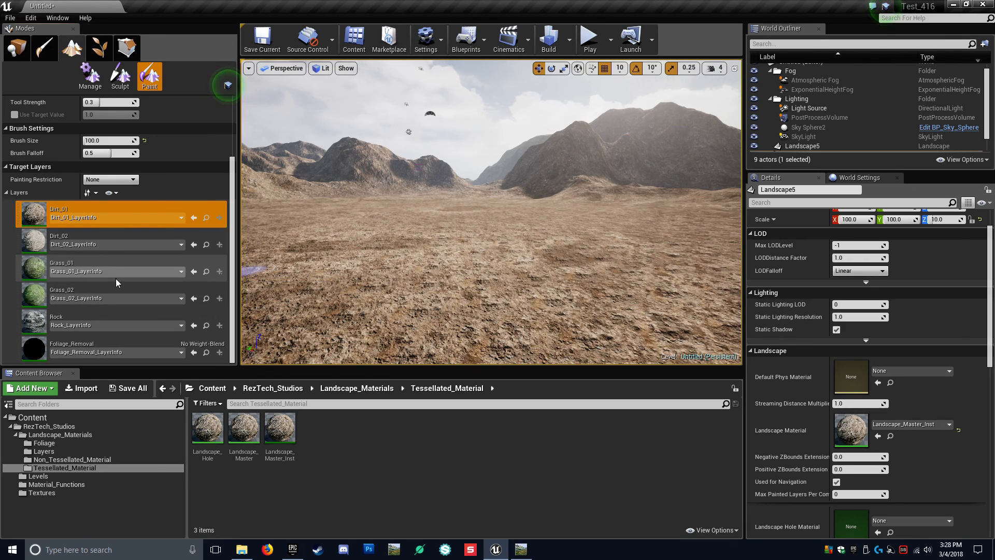
- Import the Grass mask from World Machine Documents\Tutorial into the Grass_01 layer and look over the terrain
click(73, 265)
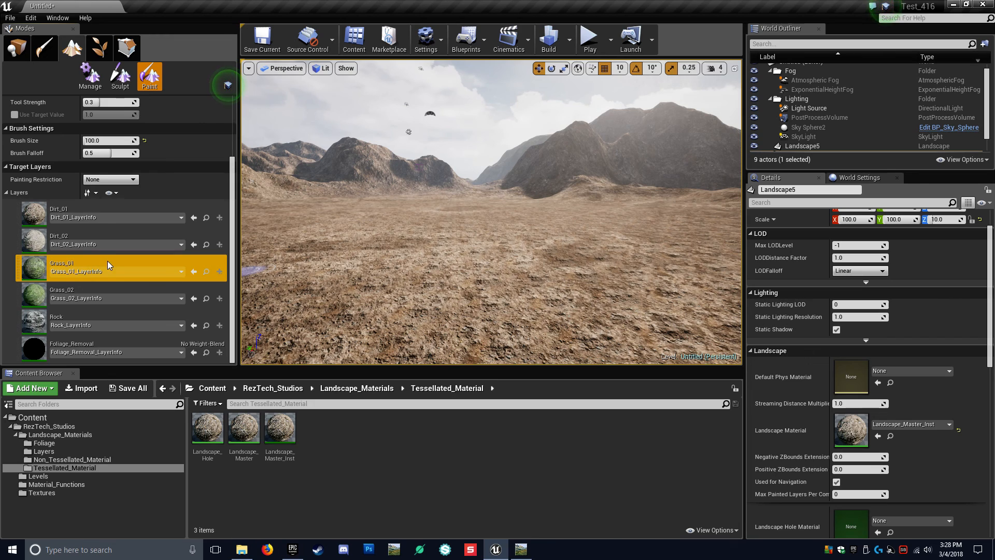
right_click(129, 264)
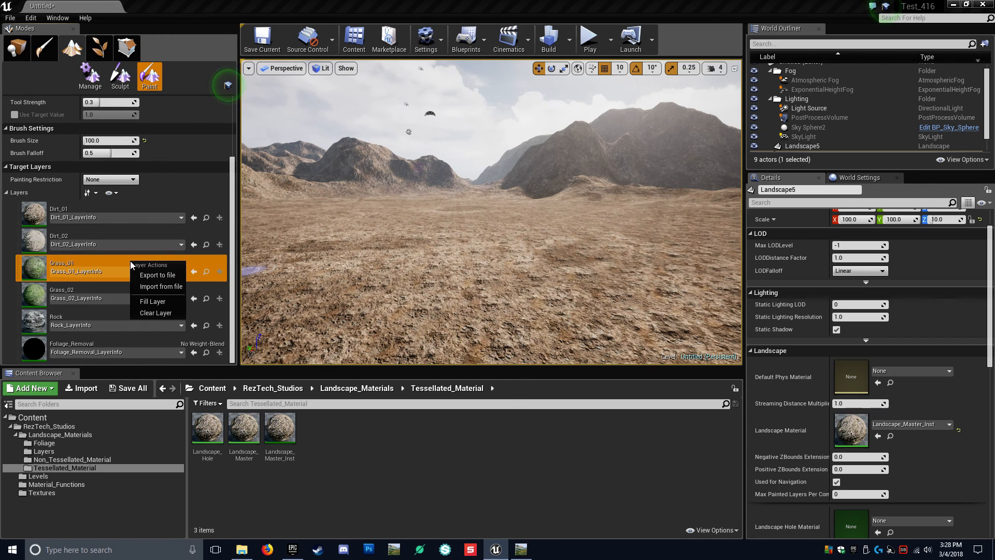
click(154, 286)
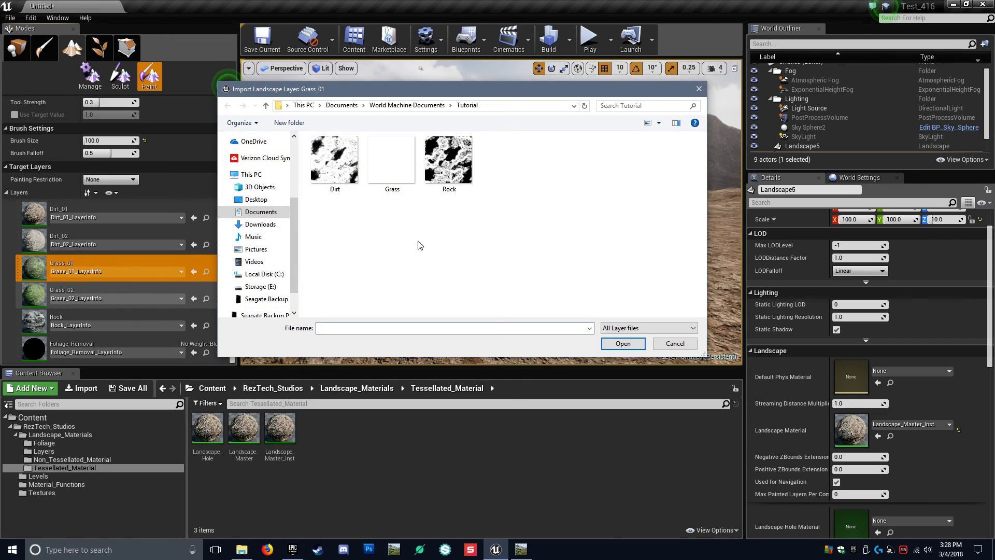
click(400, 175)
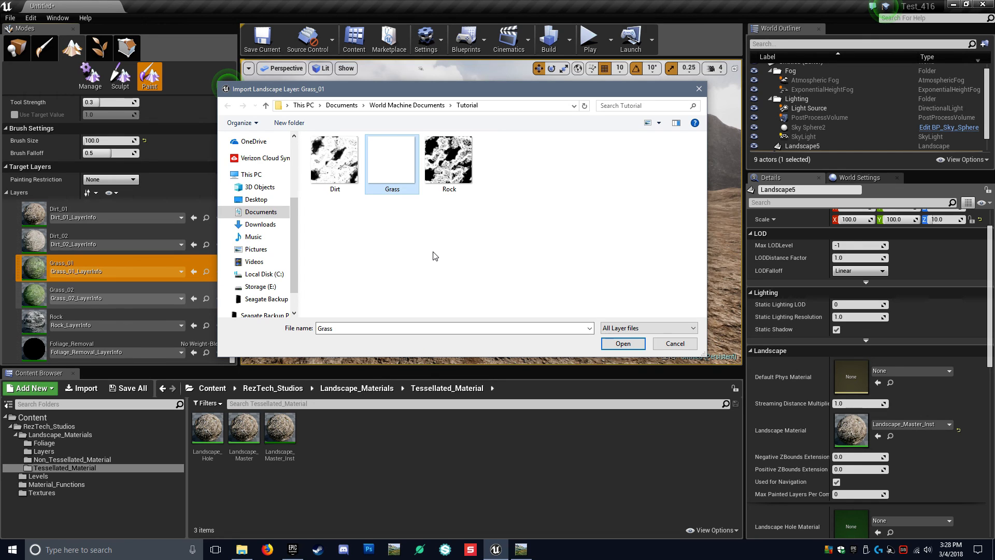
drag(459, 86, 618, 219)
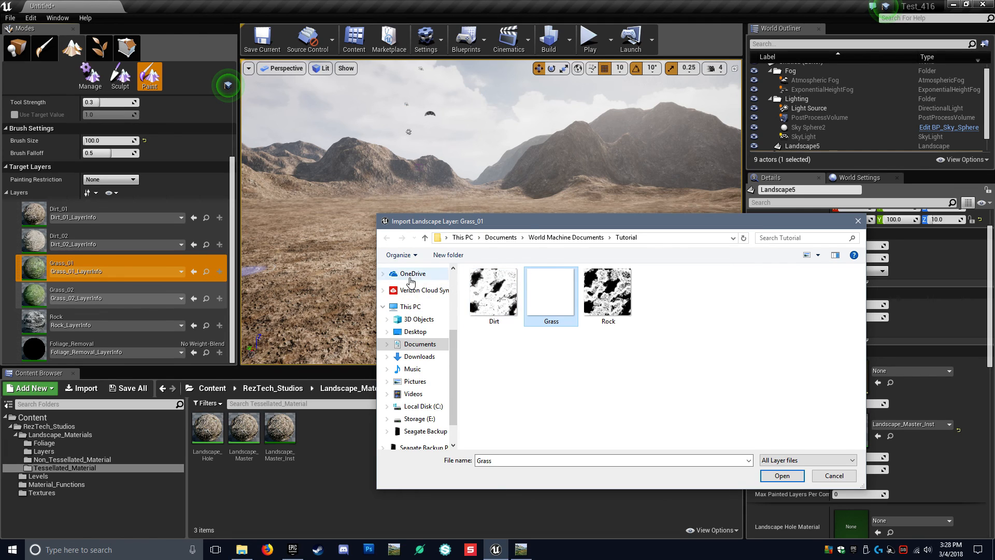
drag(530, 222, 458, 187)
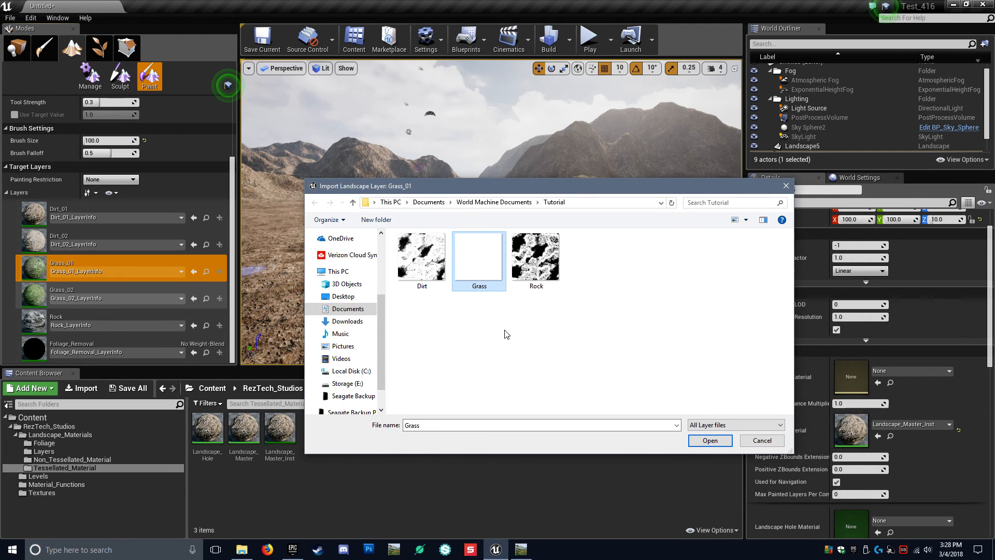
click(710, 440)
right_drag(491, 212, 348, 209)
mouse_move(464, 258)
right_down()
mouse_move(461, 321)
mouse_move(435, 319)
mouse_move(523, 296)
mouse_move(565, 324)
mouse_move(582, 290)
right_up()
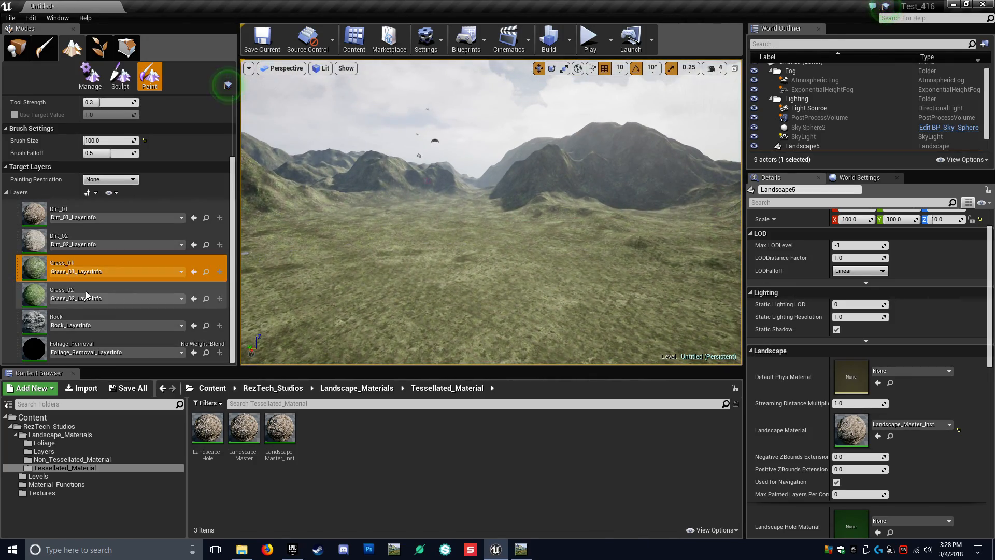
- Import the Dirt mask from the Tutorial folder into the Dirt_01 layer and look at the slopes
click(83, 208)
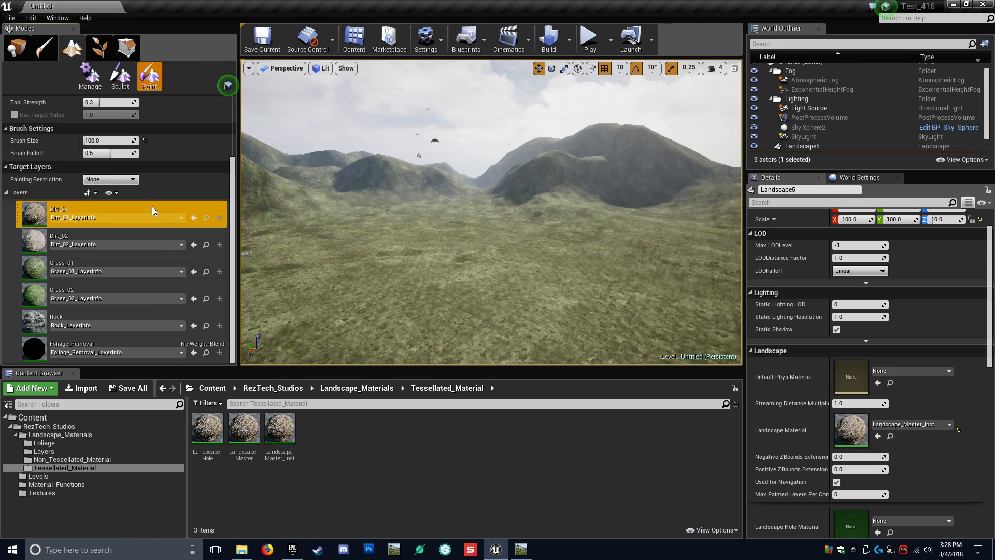
right_click(122, 214)
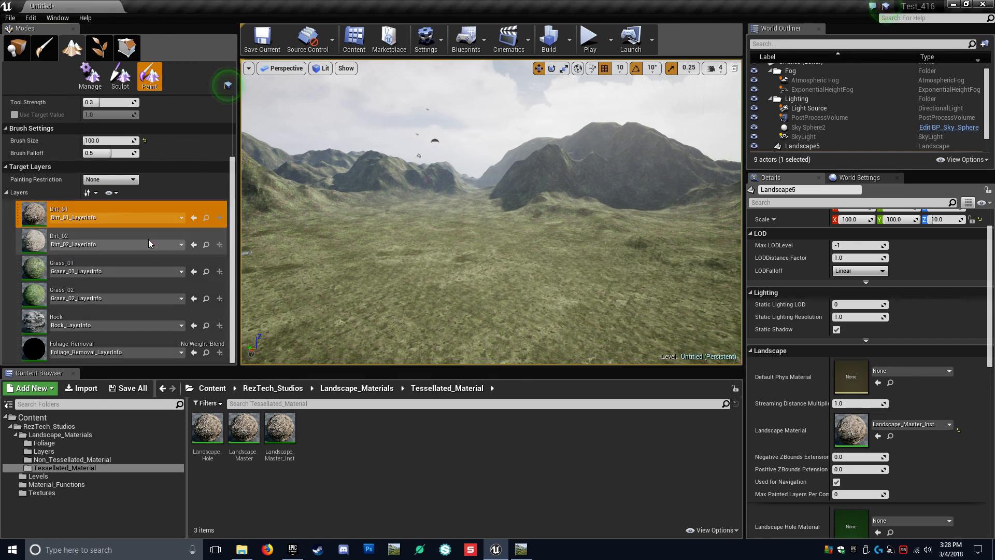
click(149, 238)
click(435, 282)
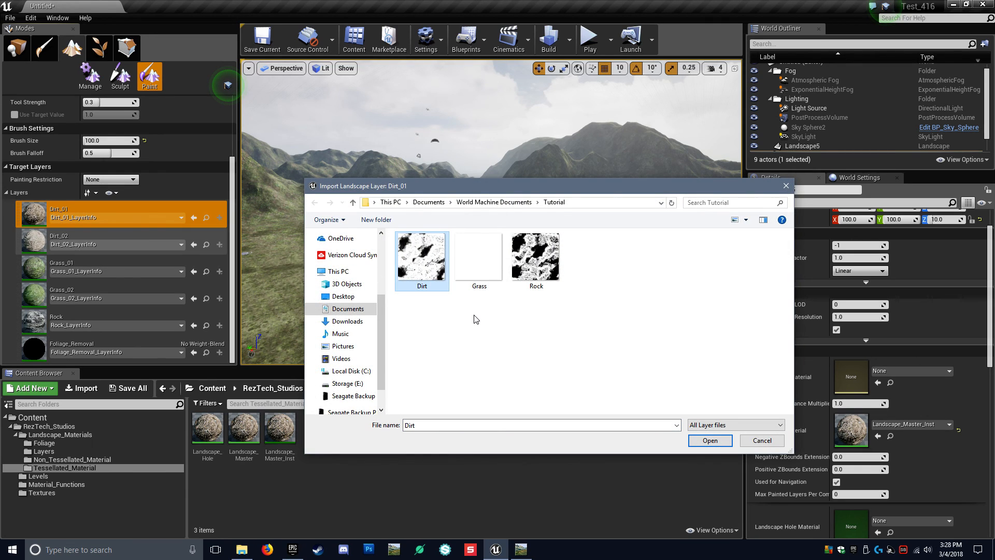
click(709, 441)
right_drag(491, 213, 518, 205)
- Import the Rock mask from the Tutorial folder into the Rock layer
click(70, 317)
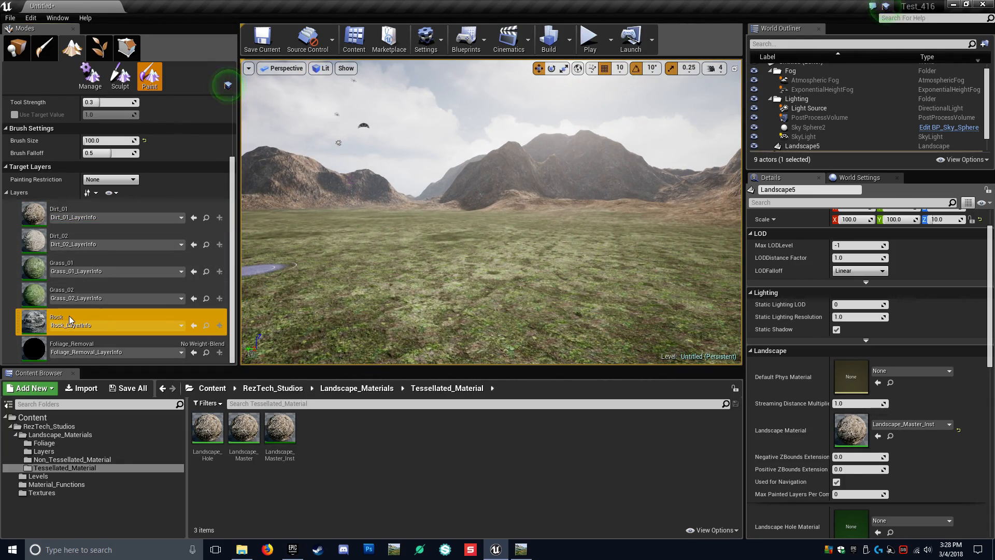
right_click(102, 320)
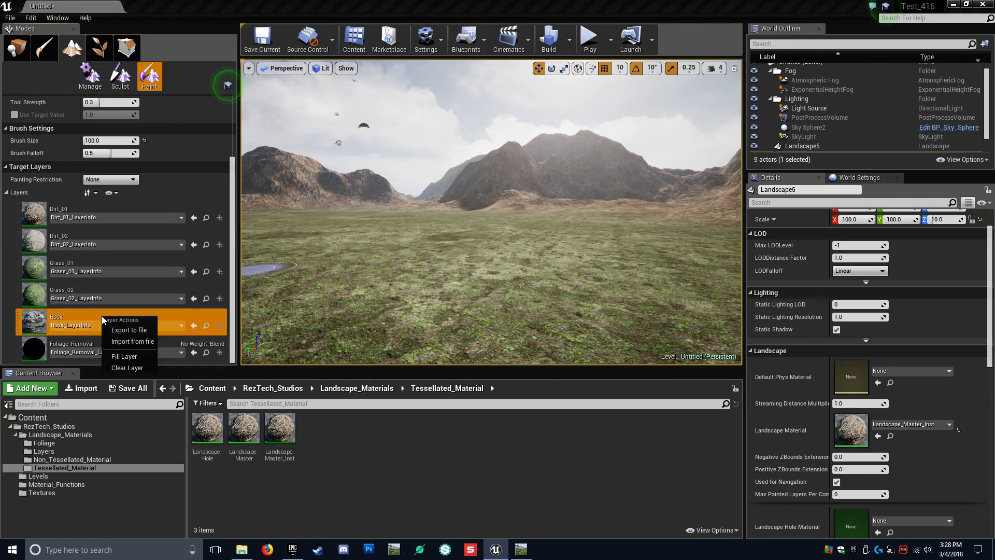
click(133, 341)
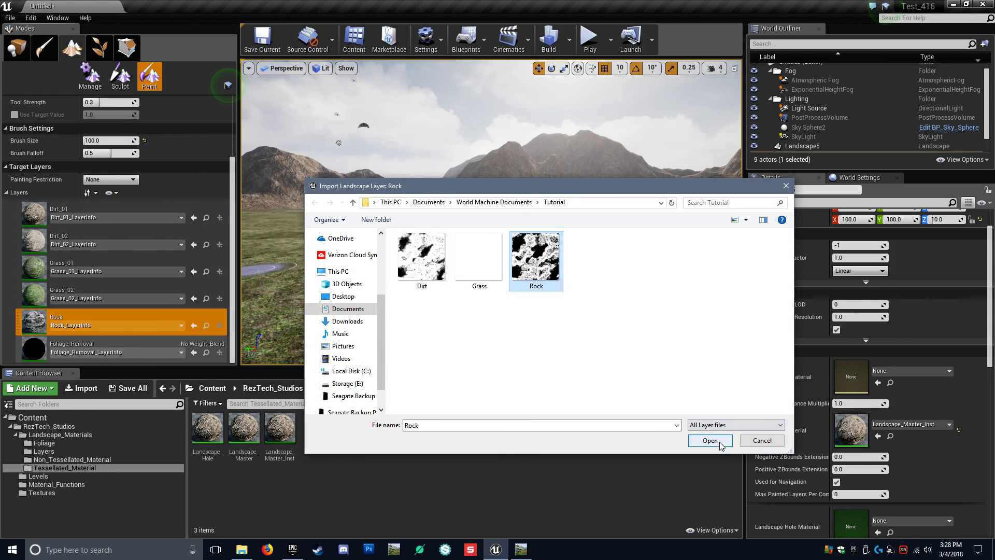
click(720, 442)
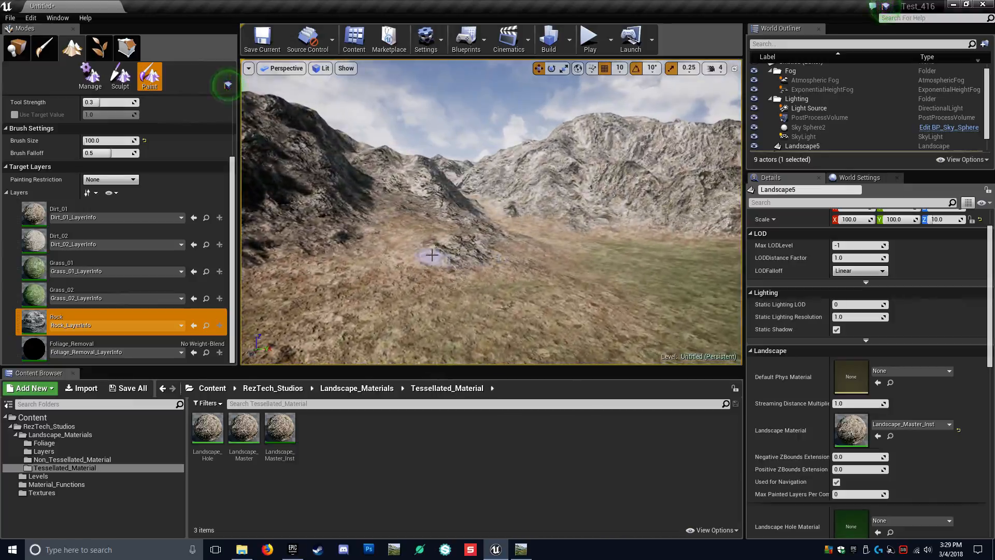
- View the landscape full screen and examine up close how the grass, dirt and rock textures blend along the mountain's foot
key(F11)
mouse_move(399, 263)
right_down()
mouse_move(311, 285)
mouse_move(208, 265)
mouse_move(209, 222)
mouse_move(307, 254)
mouse_move(88, 249)
mouse_move(269, 257)
mouse_move(272, 332)
mouse_move(244, 311)
mouse_move(531, 309)
mouse_move(544, 254)
mouse_move(557, 255)
mouse_move(453, 260)
mouse_move(500, 269)
mouse_move(539, 210)
right_up()
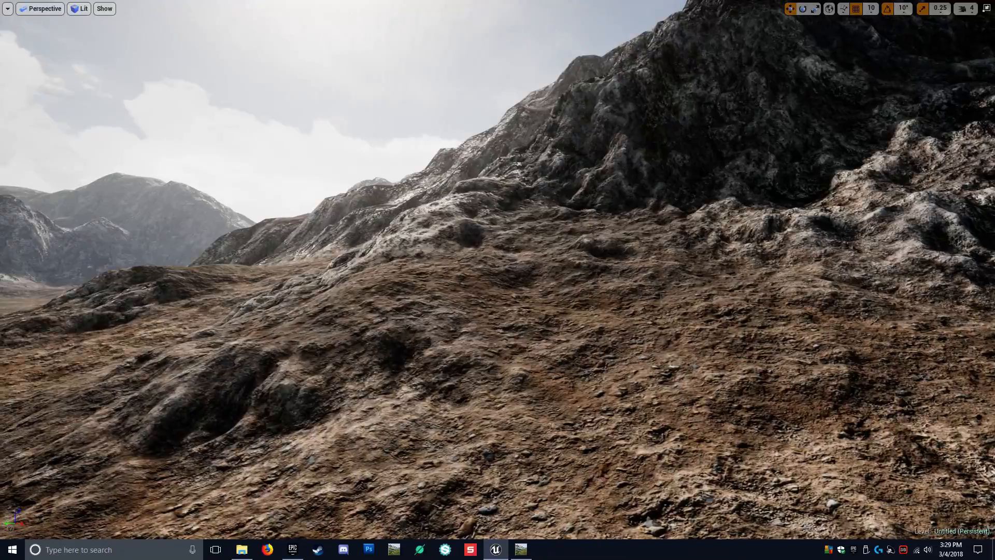
right_drag(535, 316, 388, 275)
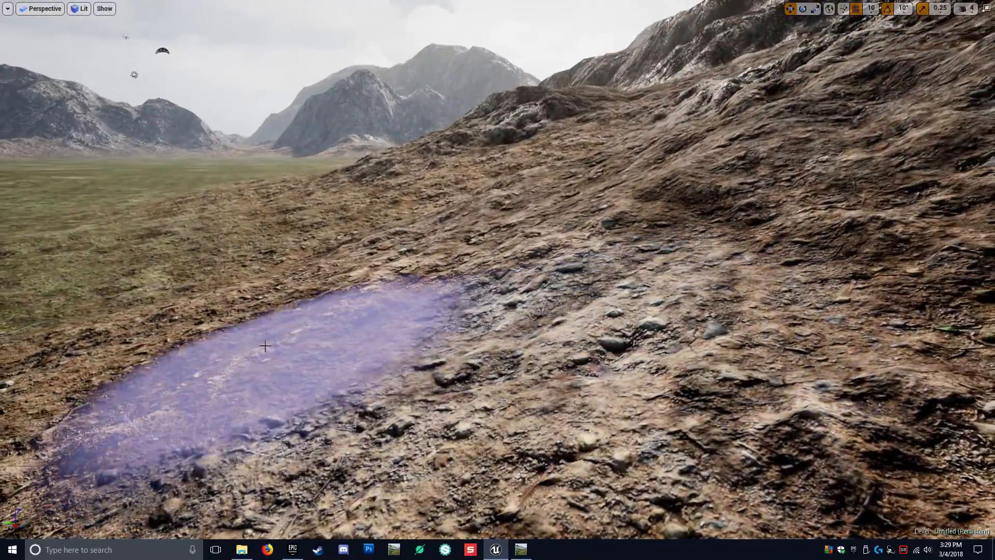
mouse_move(452, 336)
right_down()
mouse_move(453, 376)
mouse_move(438, 377)
right_up()
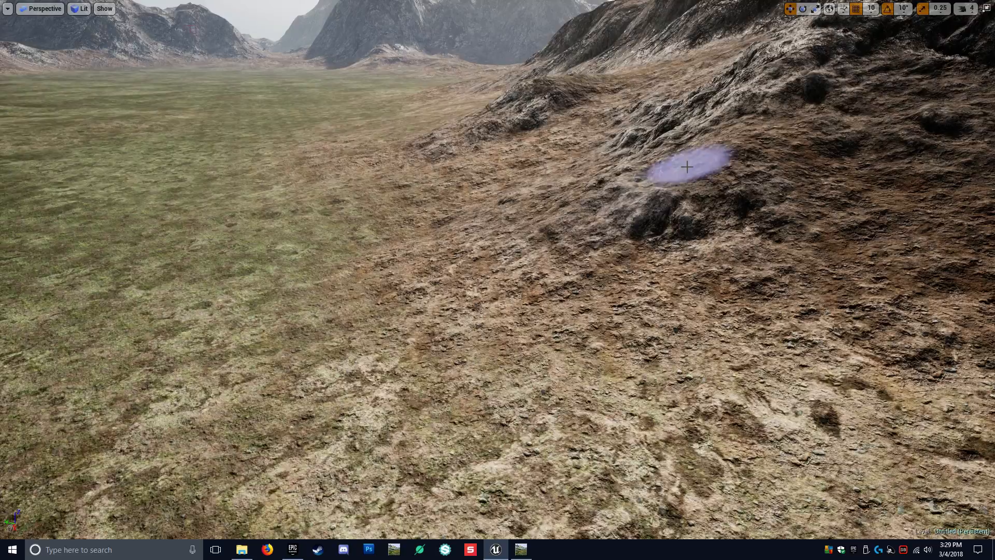
right_drag(687, 166, 696, 158)
mouse_move(612, 213)
right_down()
mouse_move(679, 179)
mouse_move(635, 215)
mouse_move(588, 233)
mouse_move(585, 224)
mouse_move(617, 197)
right_up()
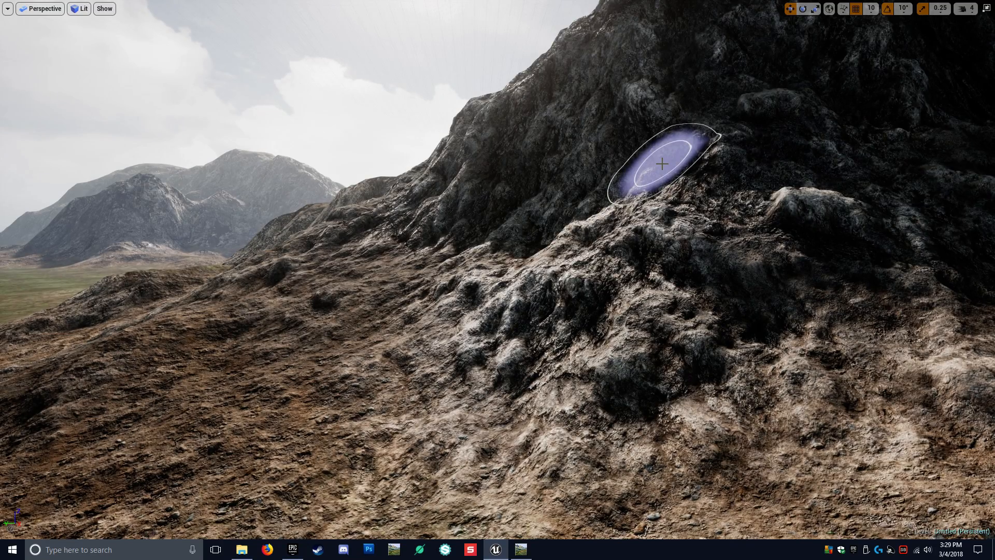
right_drag(612, 331, 560, 327)
mouse_move(695, 333)
right_down()
mouse_move(743, 352)
mouse_move(773, 313)
right_up()
right_drag(693, 266, 609, 288)
mouse_move(523, 312)
right_down()
mouse_move(524, 337)
mouse_move(497, 332)
mouse_move(528, 327)
mouse_move(539, 357)
mouse_move(486, 305)
mouse_move(534, 309)
right_up()
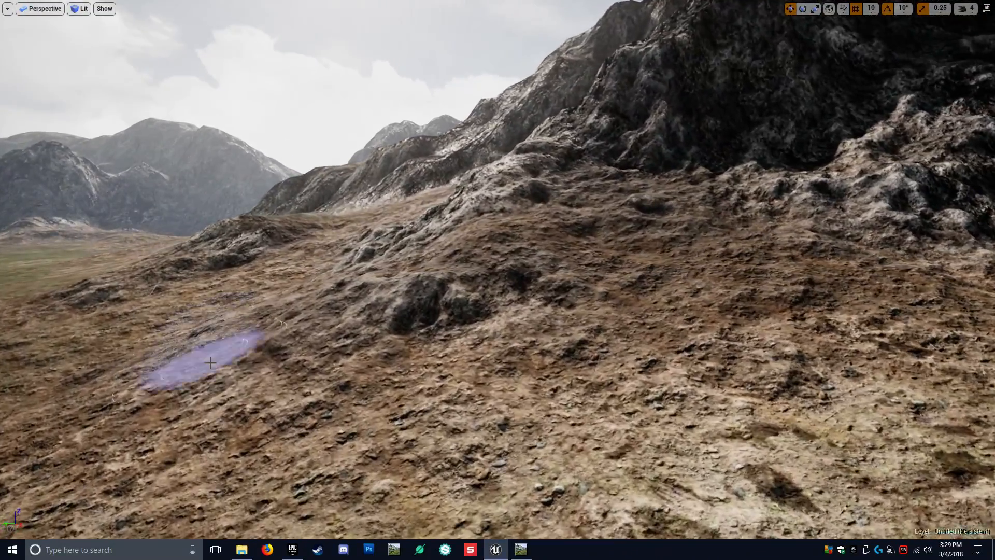
right_drag(528, 262, 490, 330)
mouse_move(492, 257)
right_down()
mouse_move(289, 406)
mouse_move(223, 378)
right_up()
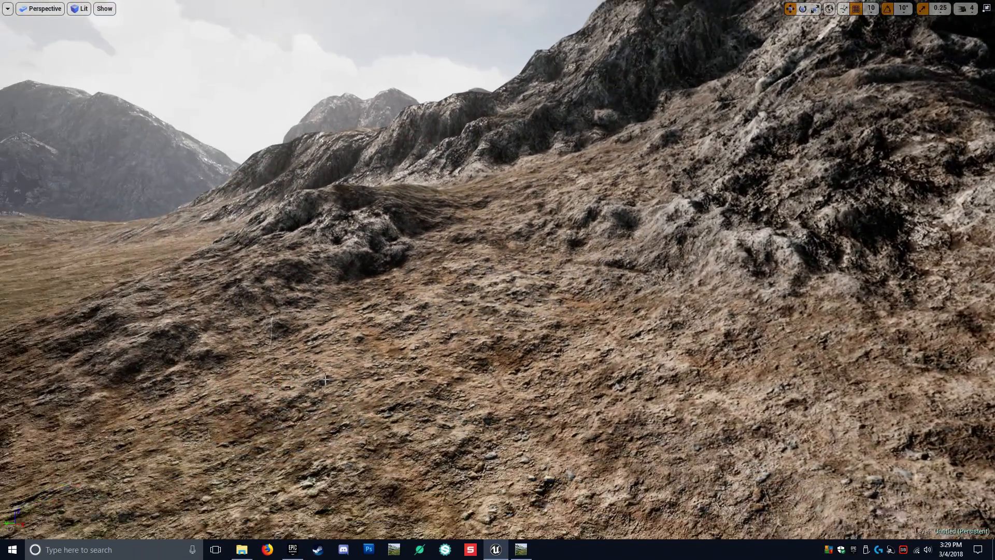
right_drag(459, 303, 480, 277)
mouse_move(440, 324)
right_down()
mouse_move(441, 316)
mouse_move(405, 314)
mouse_move(370, 348)
mouse_move(357, 320)
right_up()
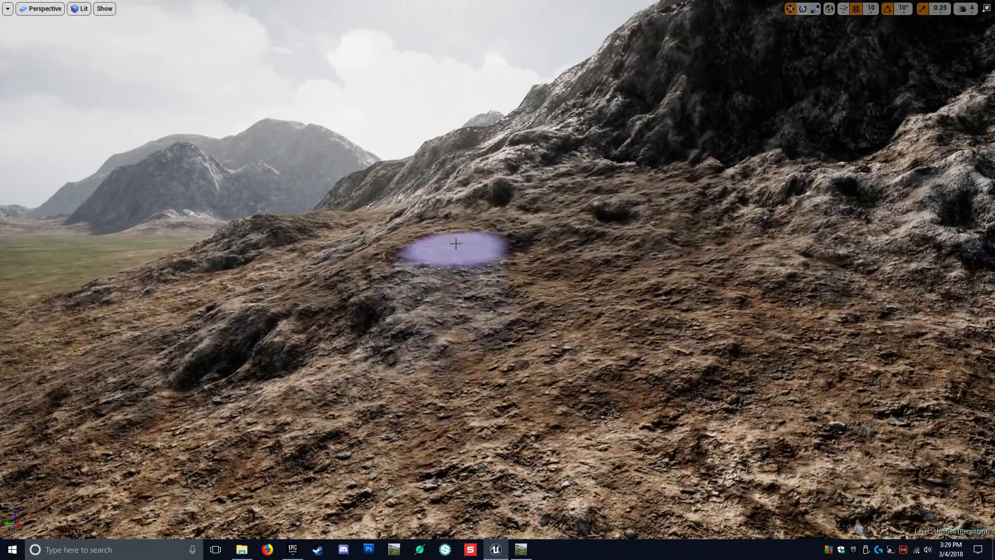
- Fly around the mountains and across the valley to examine the rock faces, dirt slopes and grass floor from different sides
mouse_move(578, 198)
right_down()
mouse_move(518, 169)
mouse_move(507, 231)
mouse_move(504, 214)
mouse_move(528, 177)
mouse_move(485, 182)
right_up()
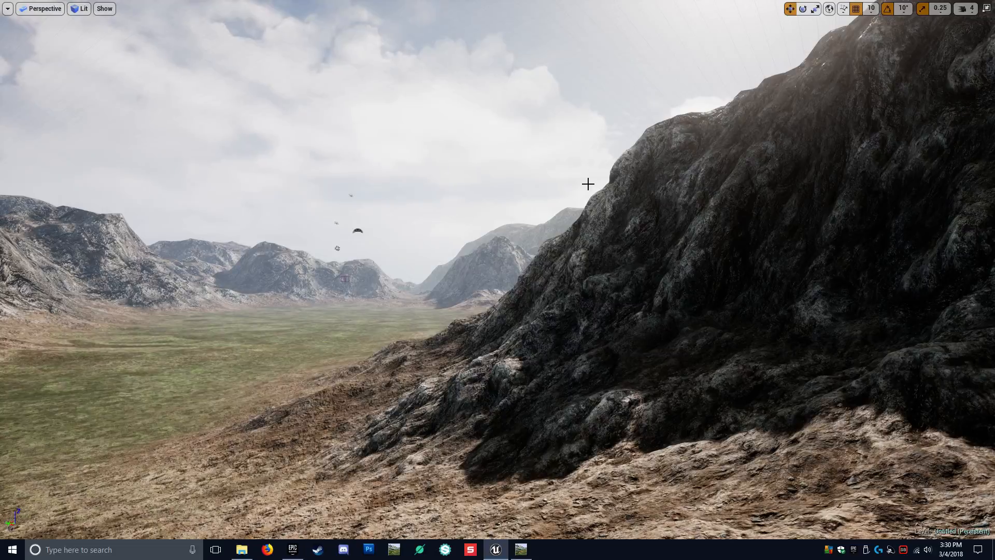
mouse_move(585, 243)
right_down()
mouse_move(583, 280)
mouse_move(580, 244)
mouse_move(622, 230)
right_up()
right_drag(565, 251, 502, 202)
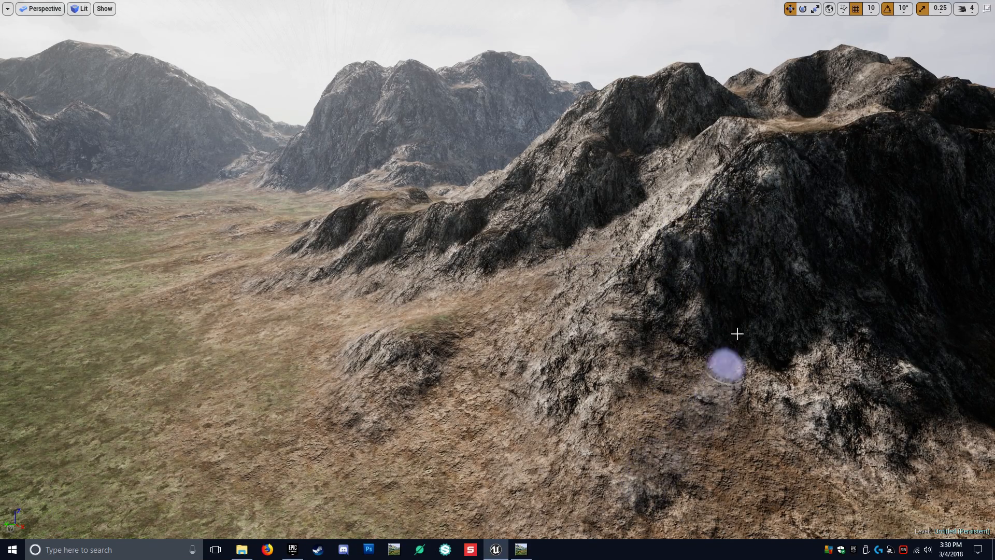
right_drag(722, 359, 575, 257)
right_drag(619, 413, 669, 306)
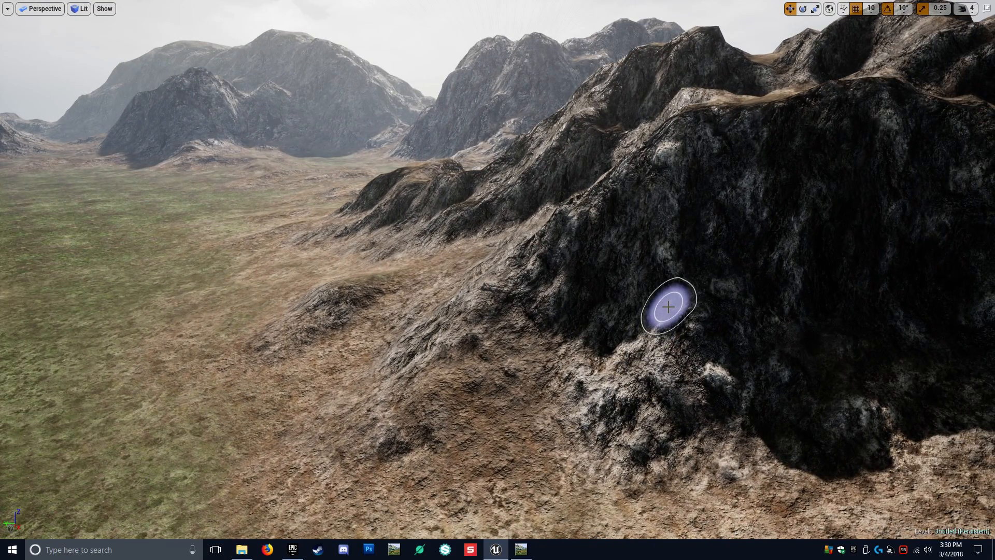
mouse_move(628, 352)
right_down()
mouse_move(521, 324)
mouse_move(503, 340)
mouse_move(627, 311)
mouse_move(778, 311)
mouse_move(616, 308)
mouse_move(570, 340)
mouse_move(616, 285)
right_up()
key(w)
key(w)
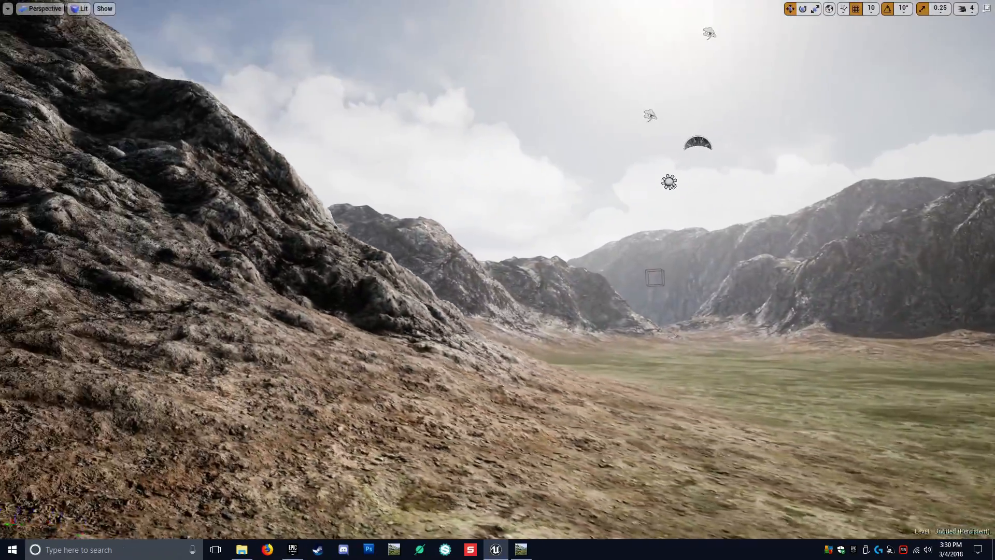
key(a)
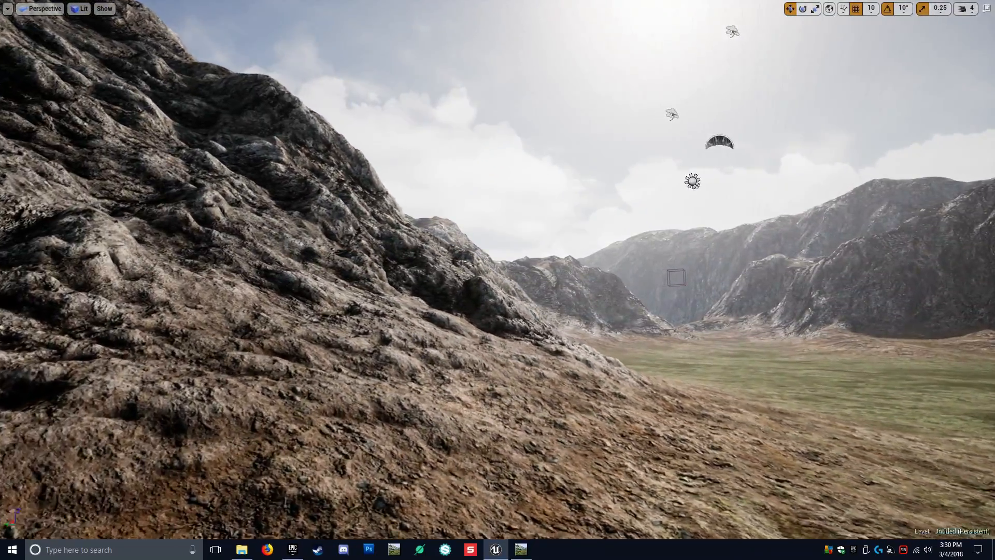
right_drag(616, 285, 612, 295)
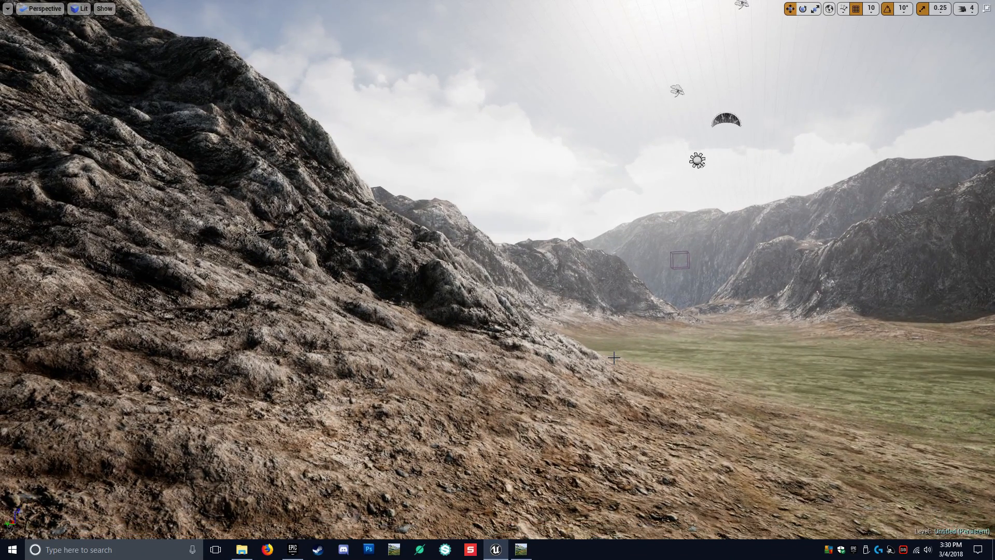
right_drag(620, 357, 866, 380)
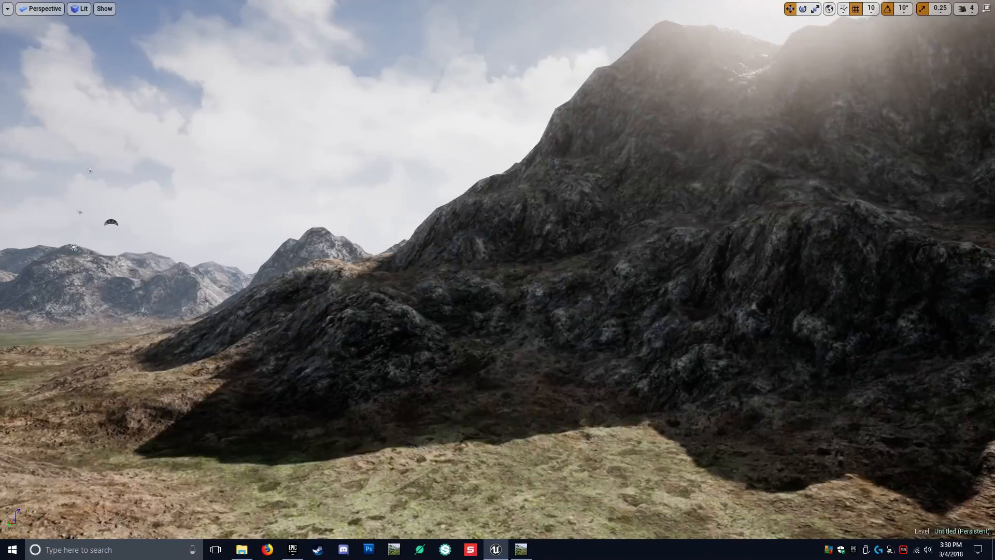
right_drag(866, 380, 814, 381)
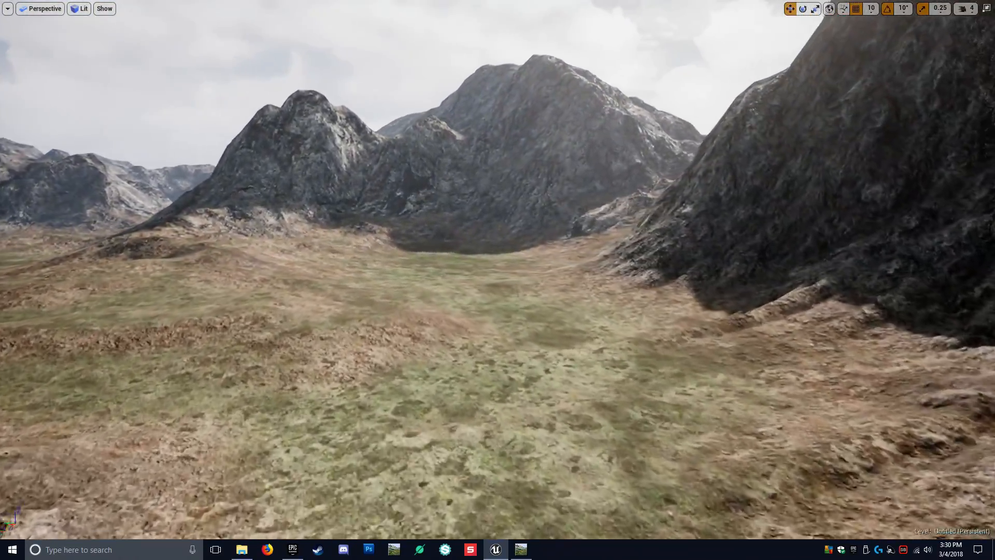